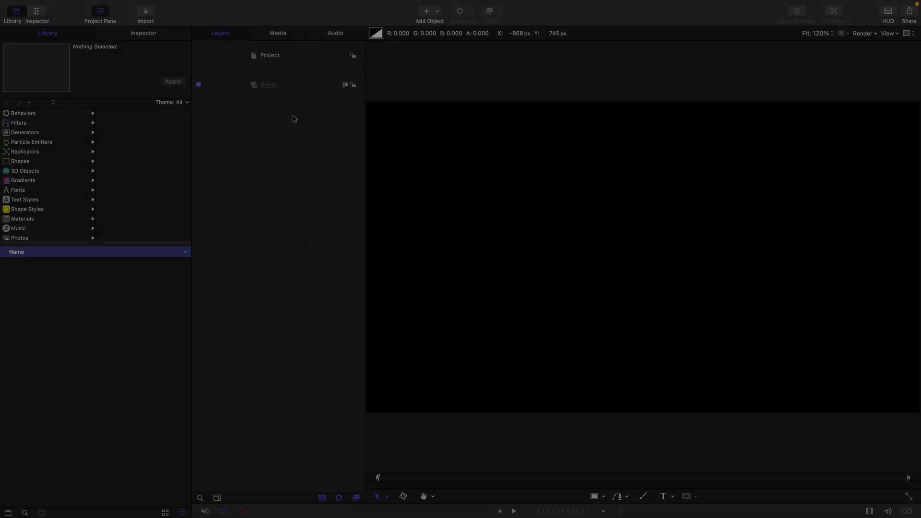
# Step: Centre the SHUFFLE text, centre-align it, size it to 645 and lower its baseline to -235.2
pyautogui.press('super+3')
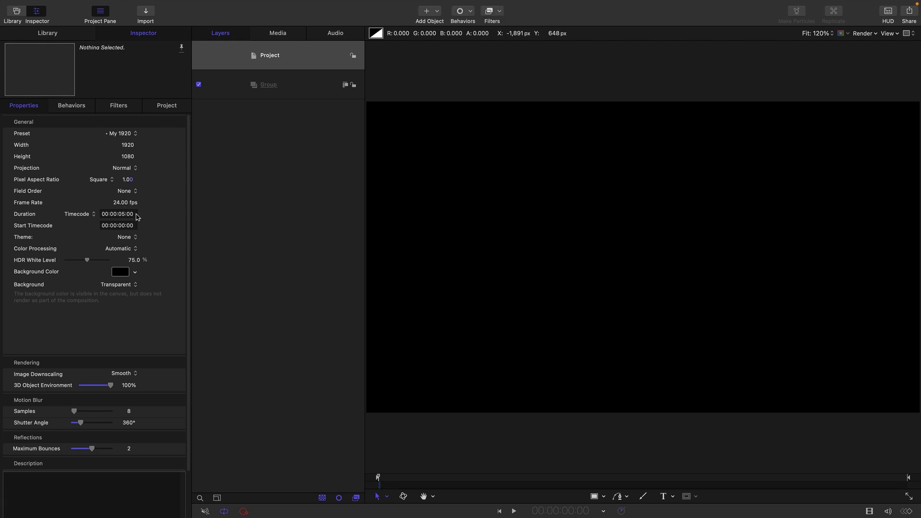
pyautogui.click(287, 85)
pyautogui.click(284, 86)
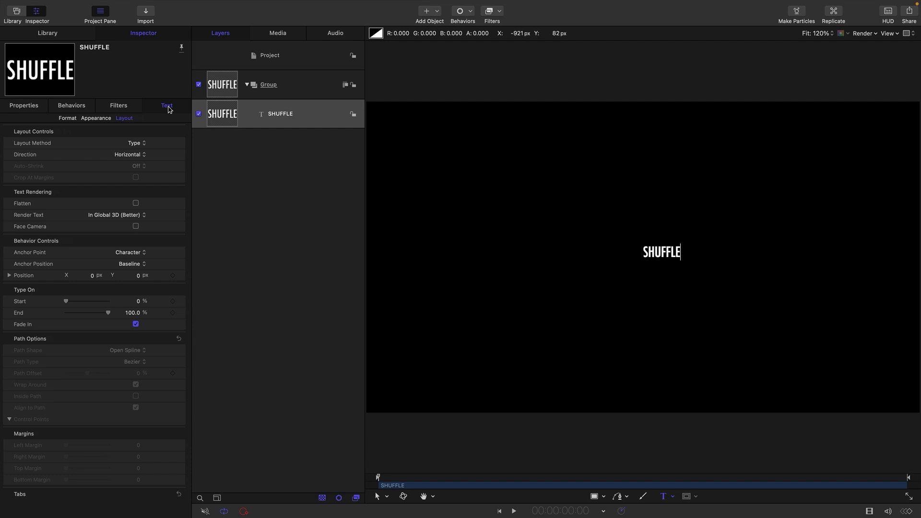
pyautogui.click(67, 118)
pyautogui.click(73, 197)
pyautogui.moveTo(135, 185); pyautogui.dragTo(160, 185)
pyautogui.moveTo(137, 254); pyautogui.dragTo(136, 255)
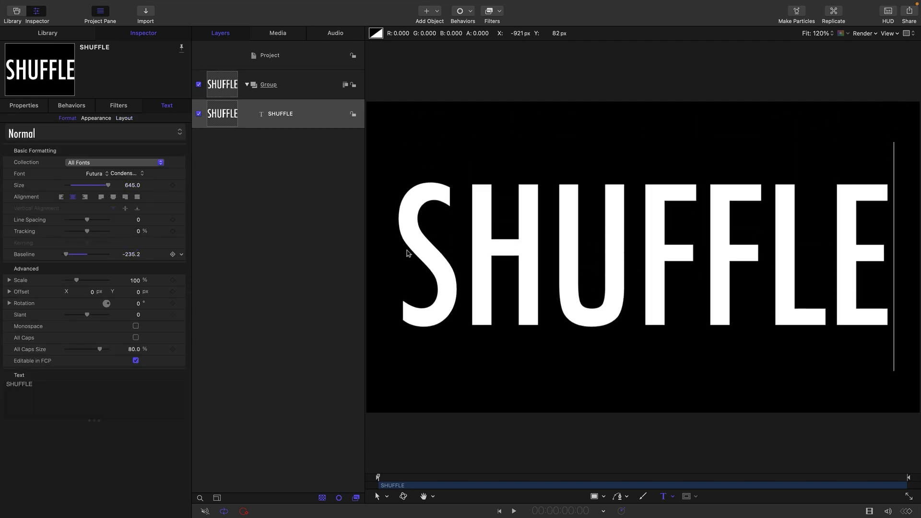
# Step: Draw a tall rectangle mask over the text on the group
pyautogui.click(226, 82)
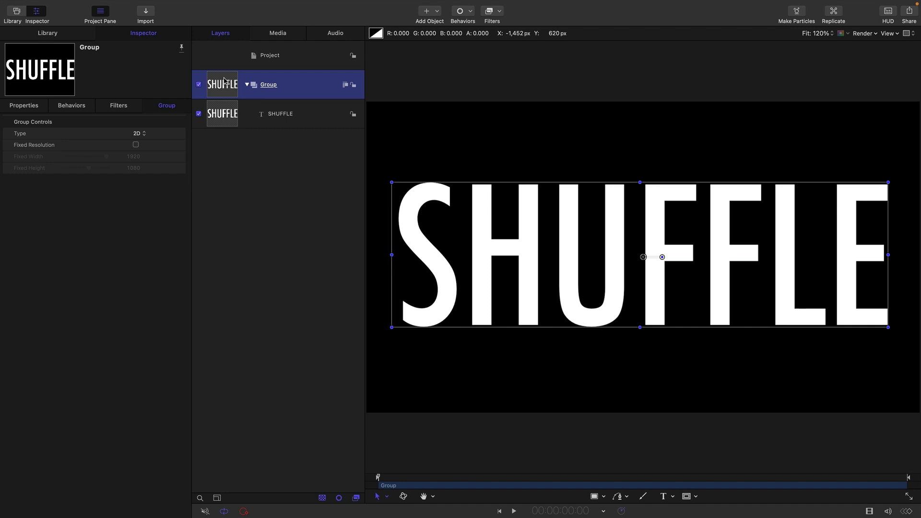
pyautogui.click(697, 497)
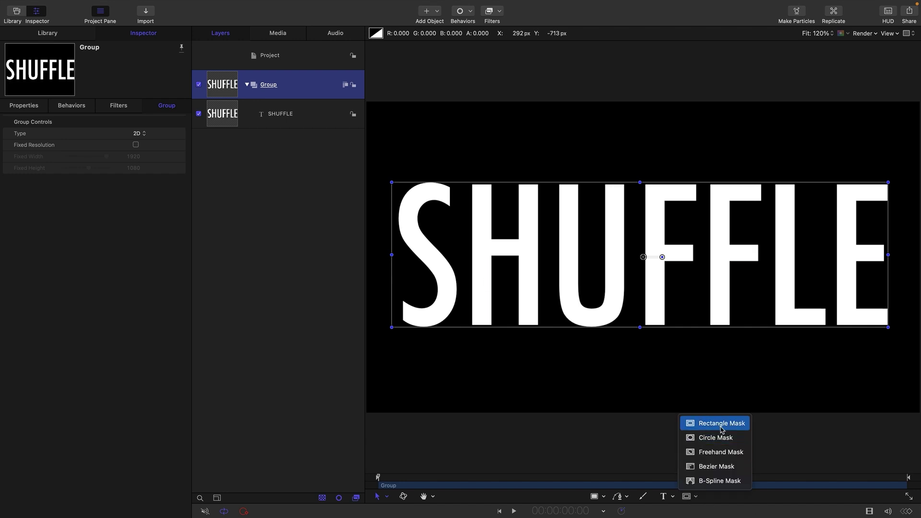
pyautogui.press('Return')
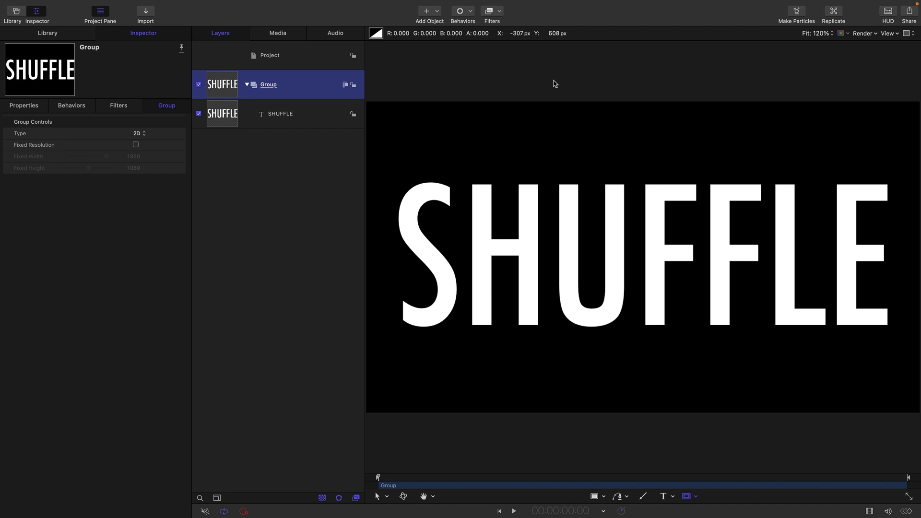
pyautogui.moveTo(554, 82); pyautogui.dragTo(578, 461)
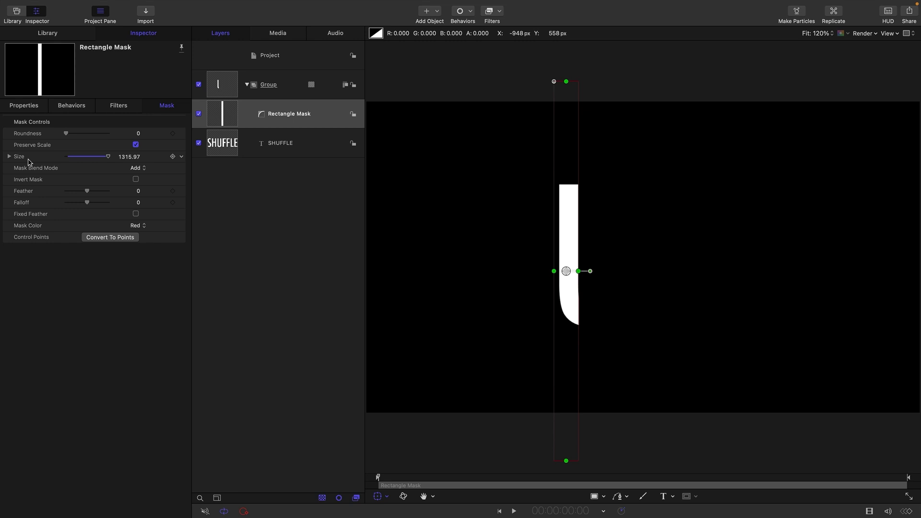
# Step: Set the rectangle mask's width to 40 px
pyautogui.click(9, 156)
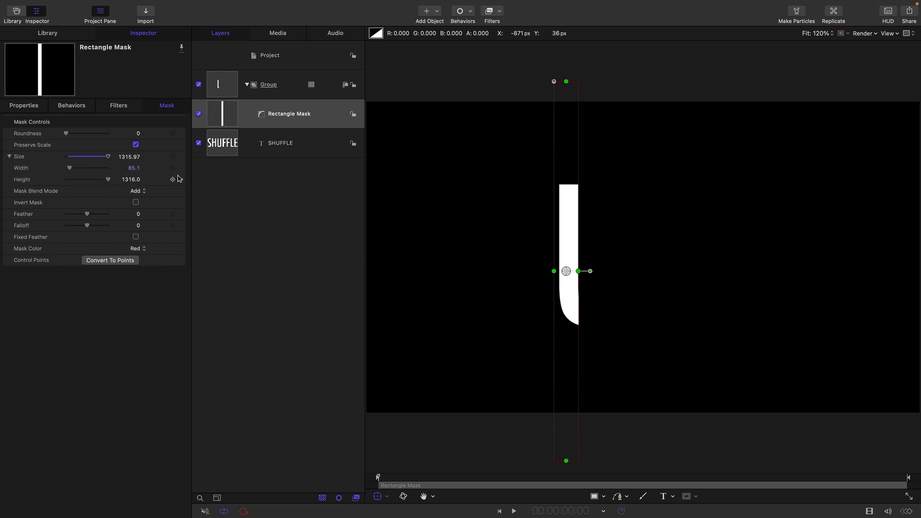
pyautogui.click(135, 170)
pyautogui.write('40')
pyautogui.press('Return')
pyautogui.click(24, 105)
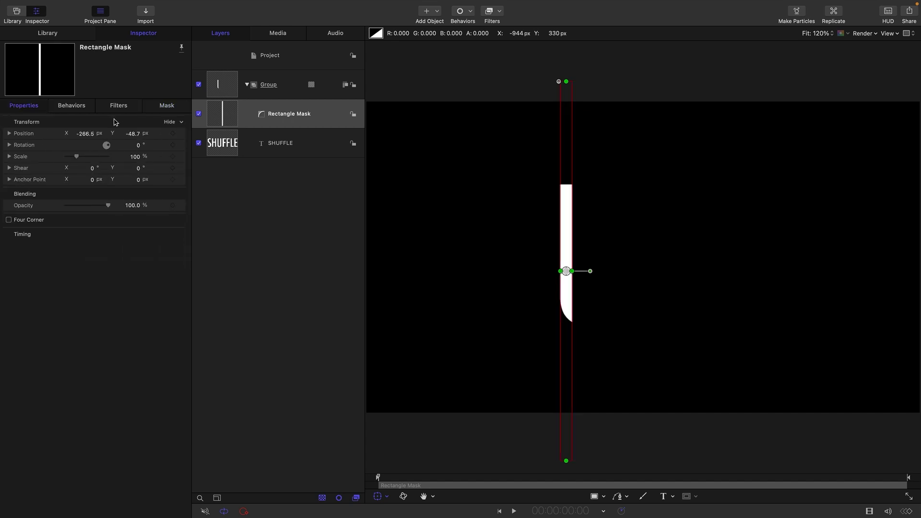
# Step: Reset the mask's position to the centre and split it into separate X and Y values
pyautogui.rightClick(114, 121)
pyautogui.click(119, 125)
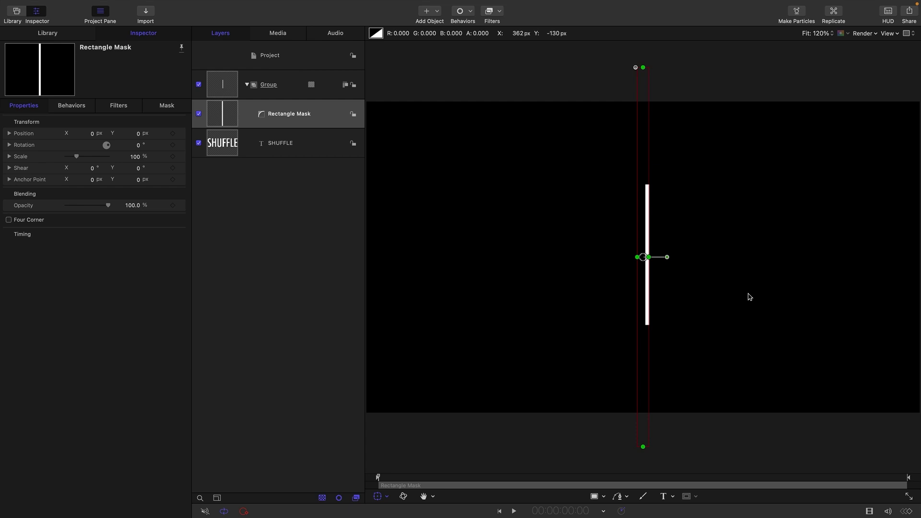
pyautogui.click(9, 133)
# Step: Add a Ramp behaviour to the mask's Position X from -1000 to 1000 and preview it
pyautogui.click(182, 144)
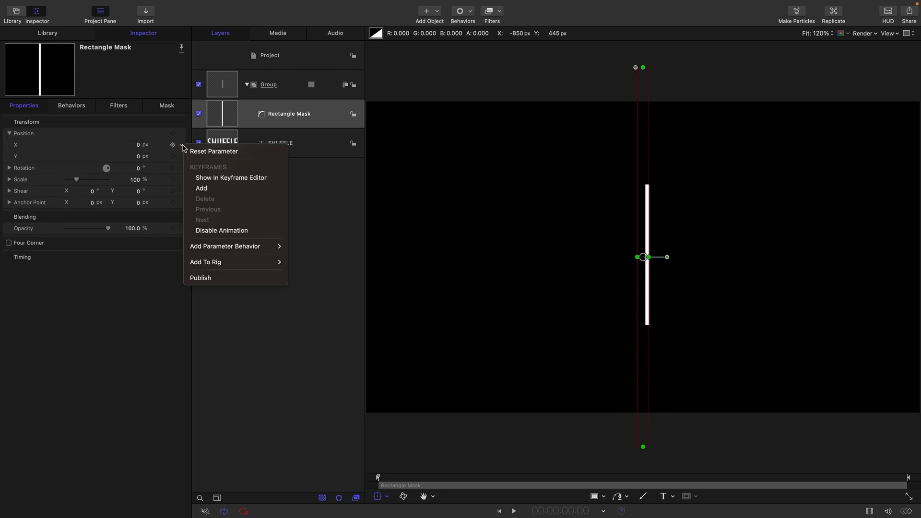
pyautogui.moveTo(221, 248)
pyautogui.click(319, 363)
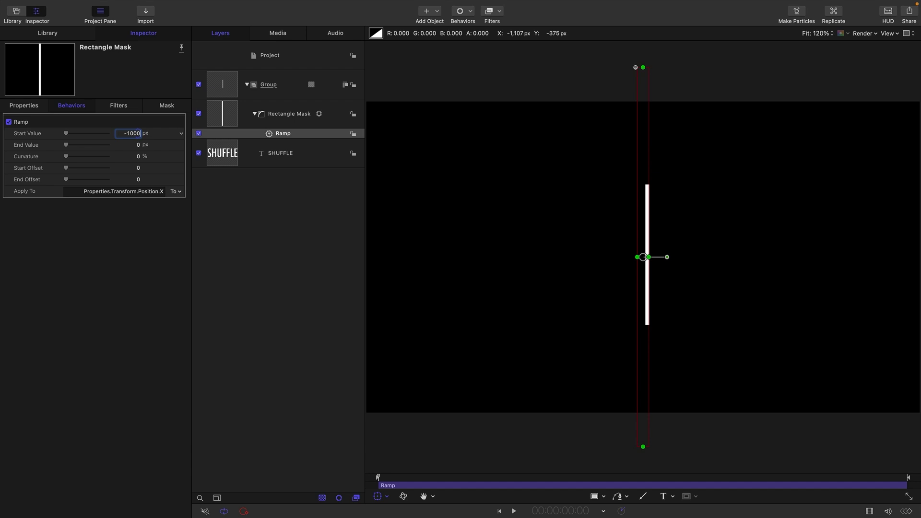
pyautogui.press('Tab')
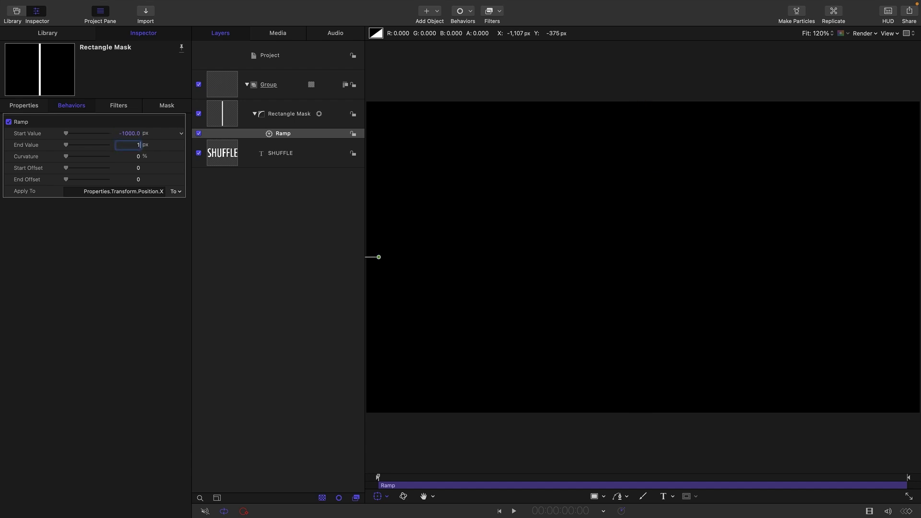
pyautogui.press('Return')
pyautogui.press('space')
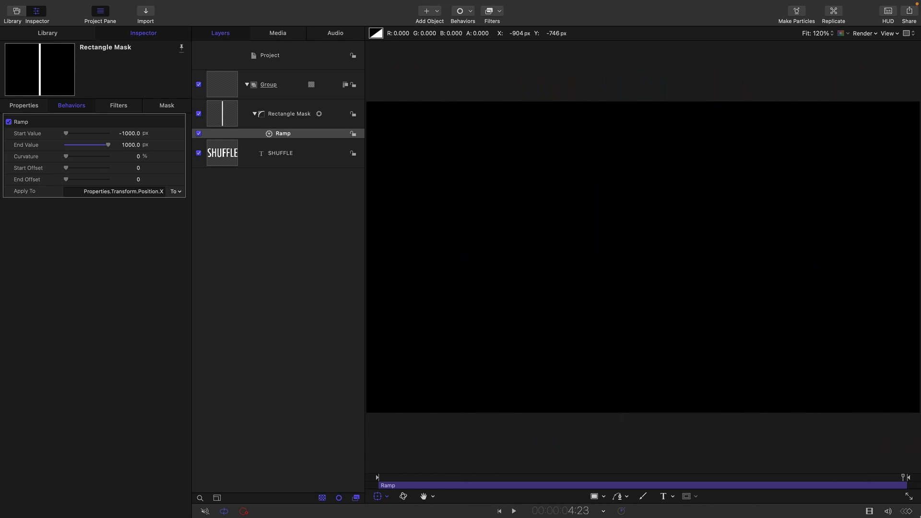
# Step: Clone the masked group and hide the original group
pyautogui.click(231, 86)
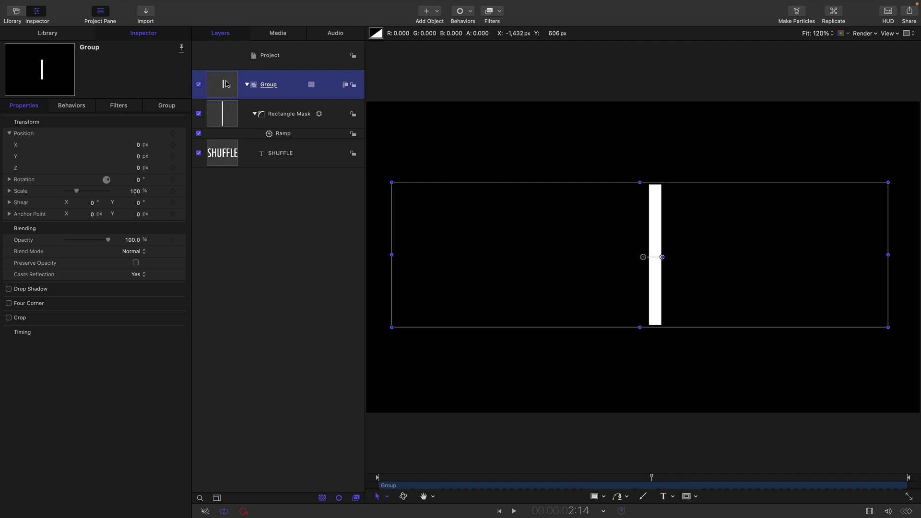
pyautogui.rightClick(226, 84)
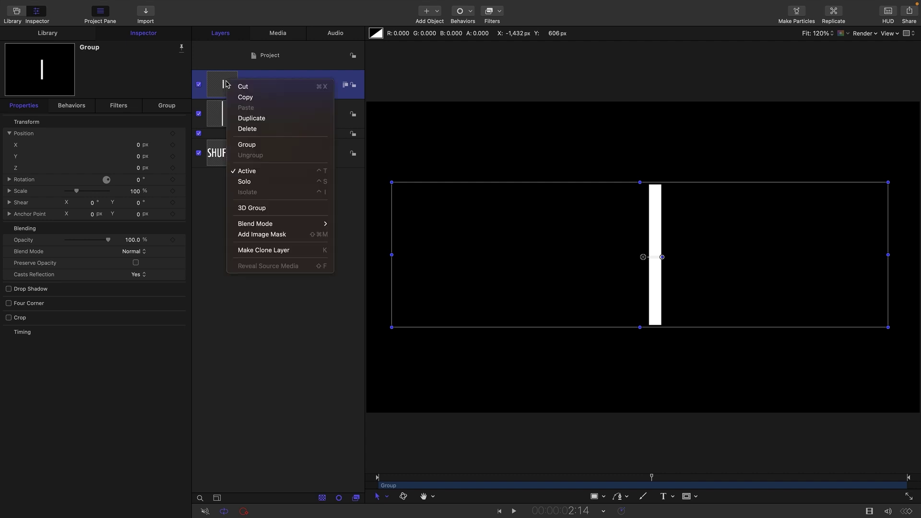
pyautogui.click(272, 251)
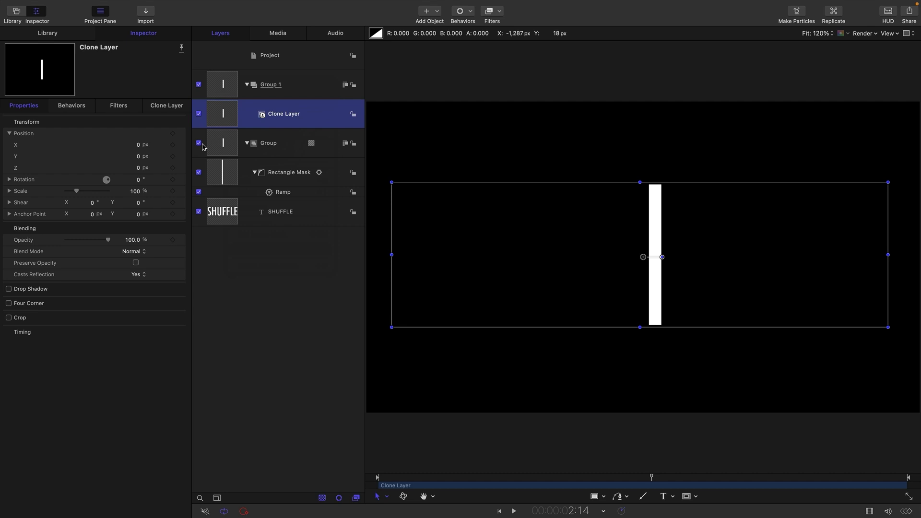
pyautogui.click(199, 144)
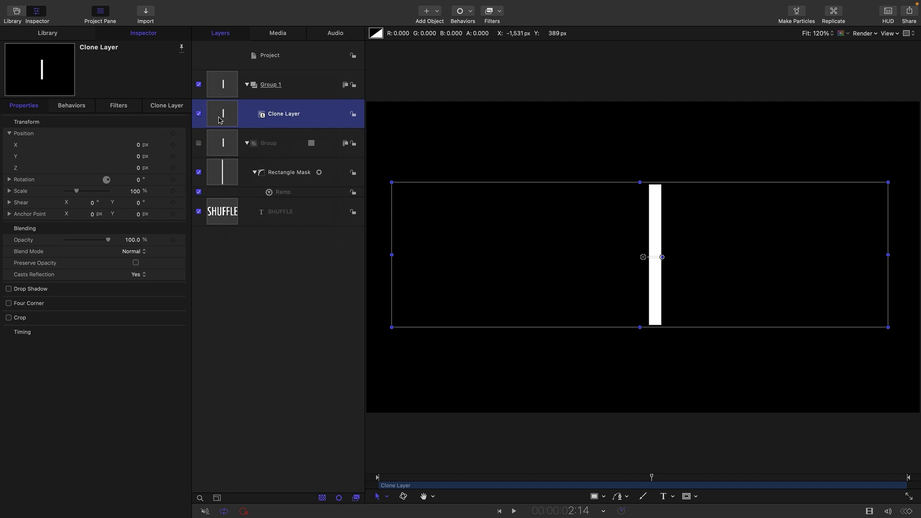
# Step: Replicate the clone layer with its replicas arranged along a Line shape
pyautogui.click(128, 4)
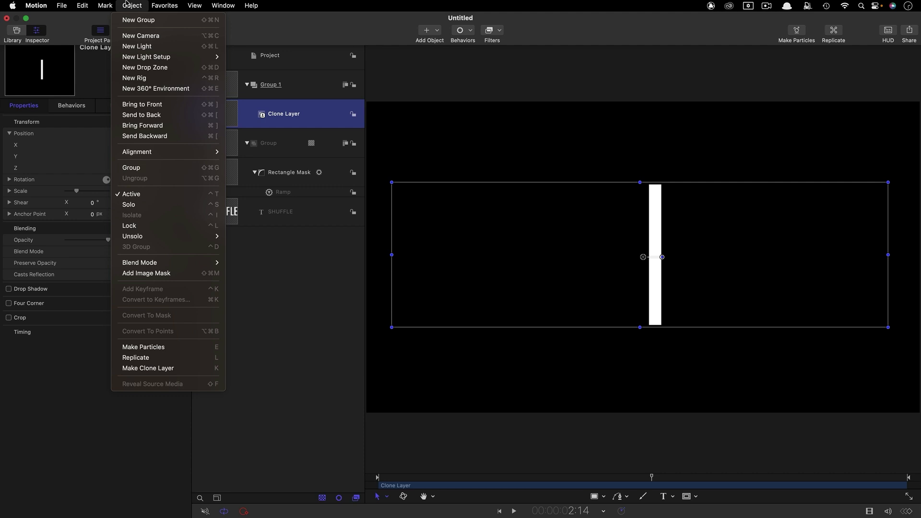
pyautogui.click(175, 357)
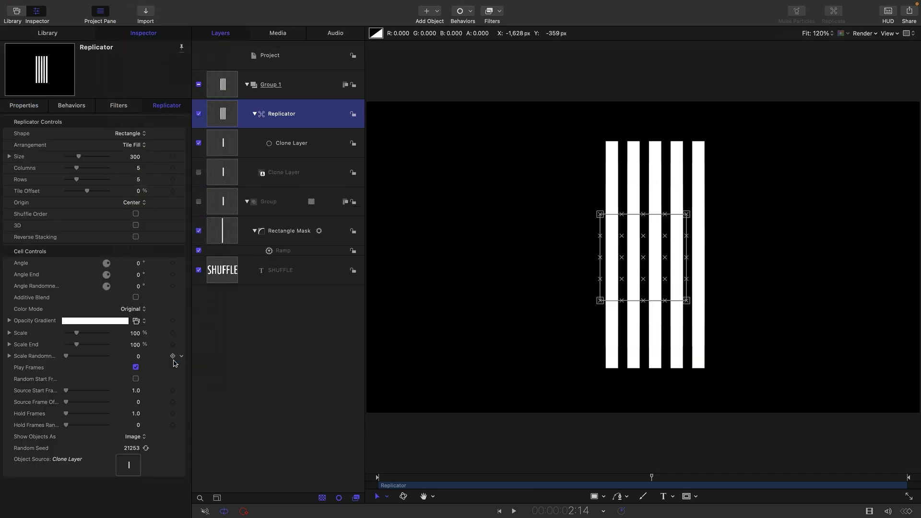
pyautogui.click(128, 134)
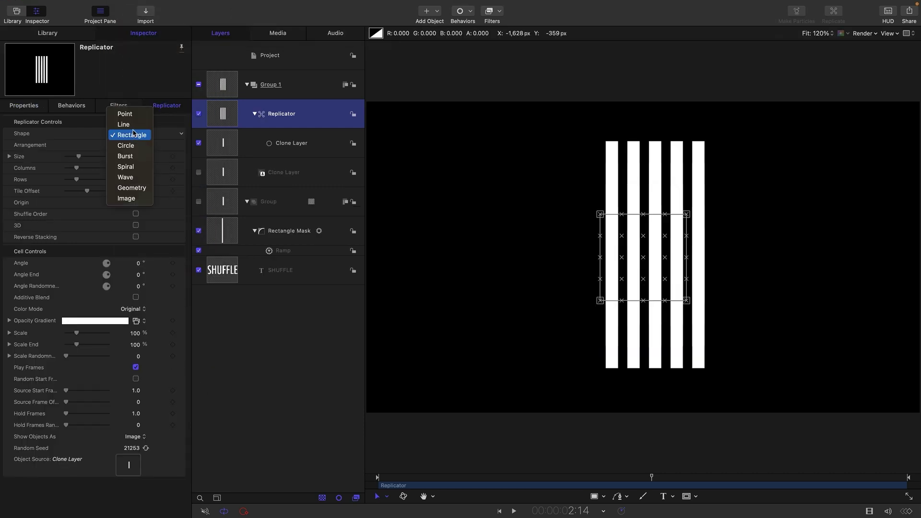
pyautogui.click(123, 124)
# Step: Set the replicator line's start and end point X values to 0
pyautogui.click(85, 145)
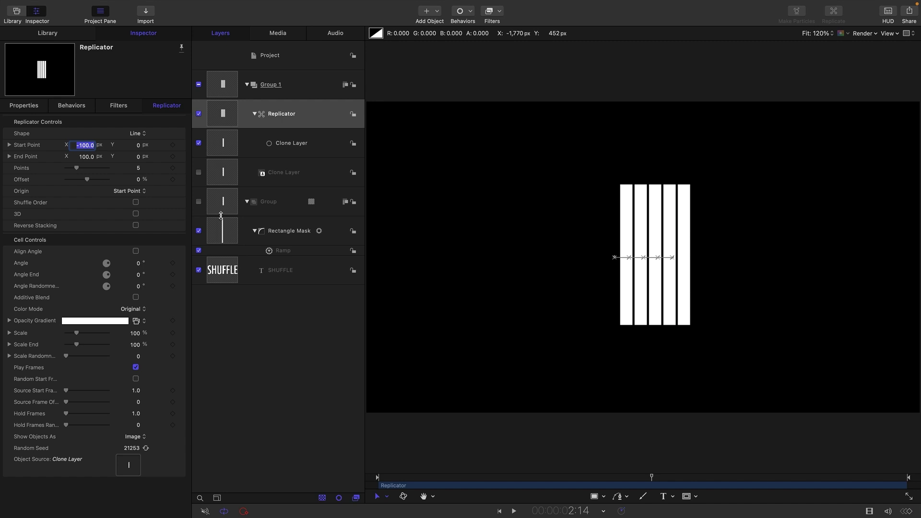
pyautogui.write('0')
pyautogui.press('Return')
pyautogui.press('Tab')
pyautogui.press('Tab')
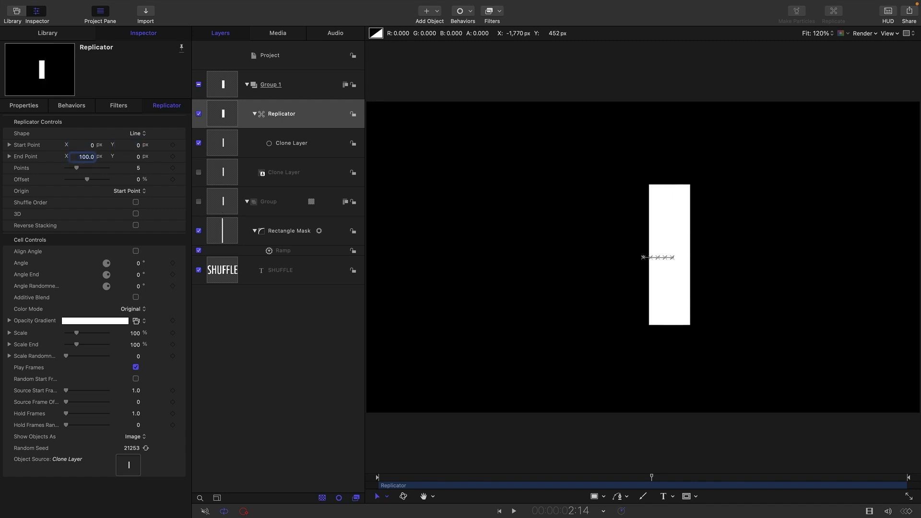
pyautogui.write('0')
pyautogui.press('Return')
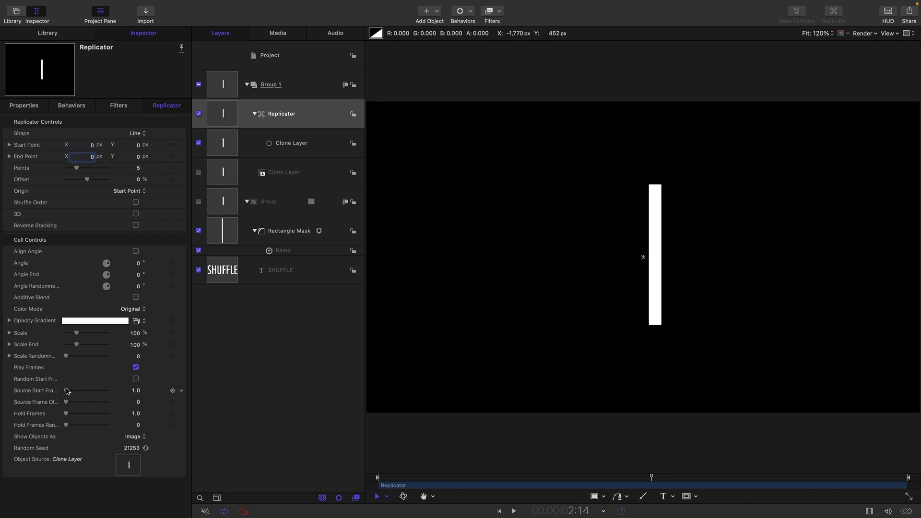
# Step: Stop the replicas playing frames, set Source Frame Offset 3 and 40 points
pyautogui.click(135, 367)
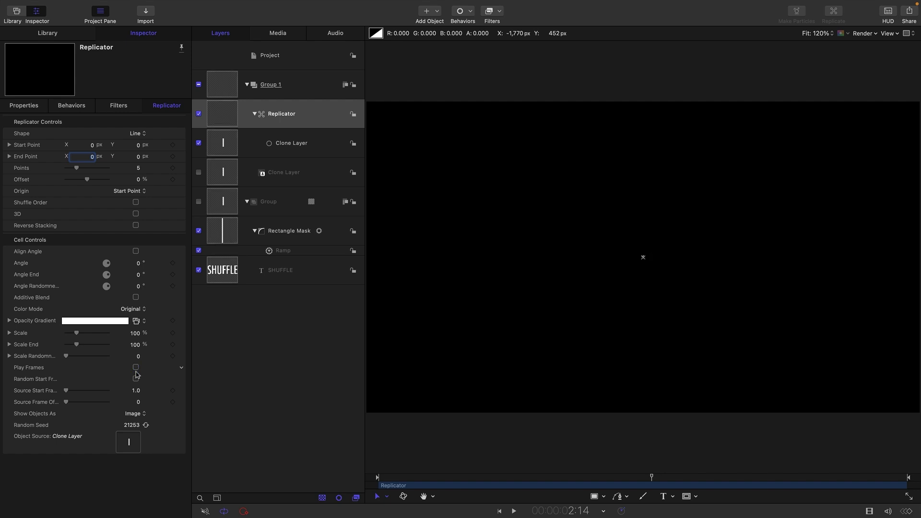
pyautogui.click(138, 402)
pyautogui.write('3')
pyautogui.press('Return')
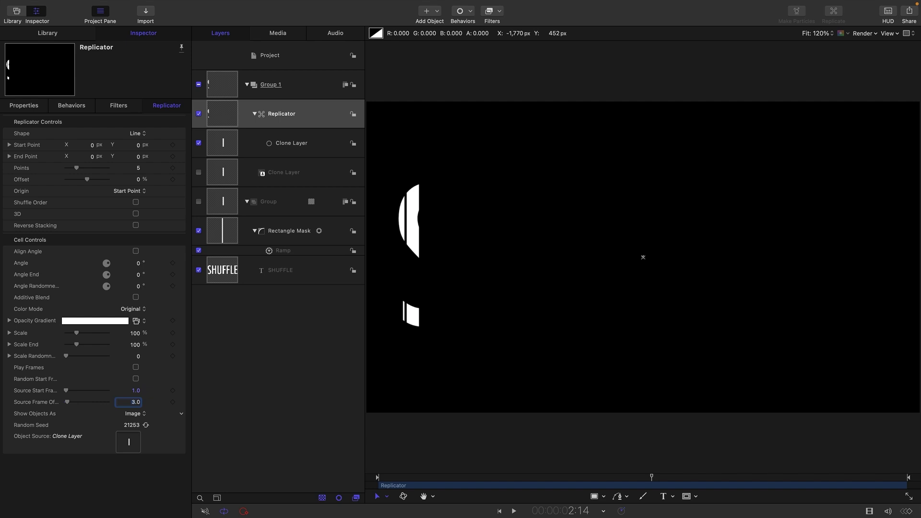
pyautogui.click(138, 168)
pyautogui.write('40')
pyautogui.press('Return')
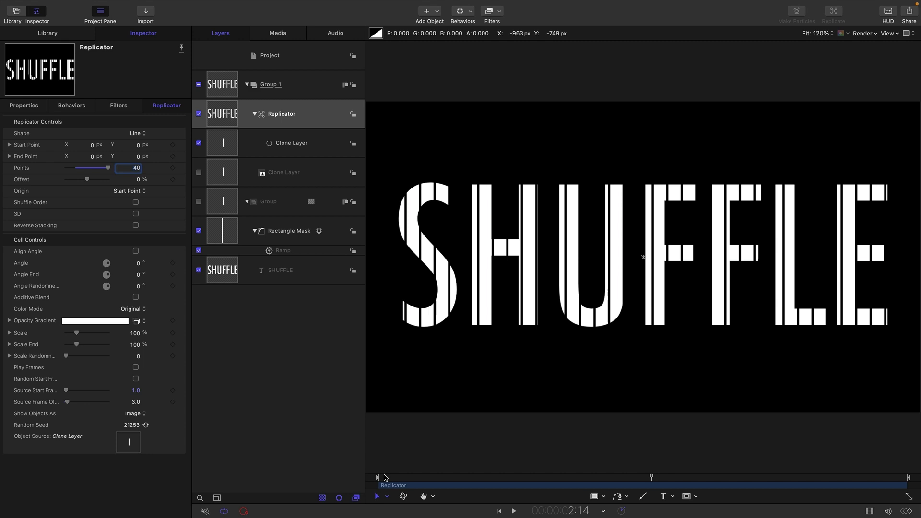
# Step: Compare Source Frame Offsets of 2 and 4 near 1:20, settling back on 3
pyautogui.click(572, 477)
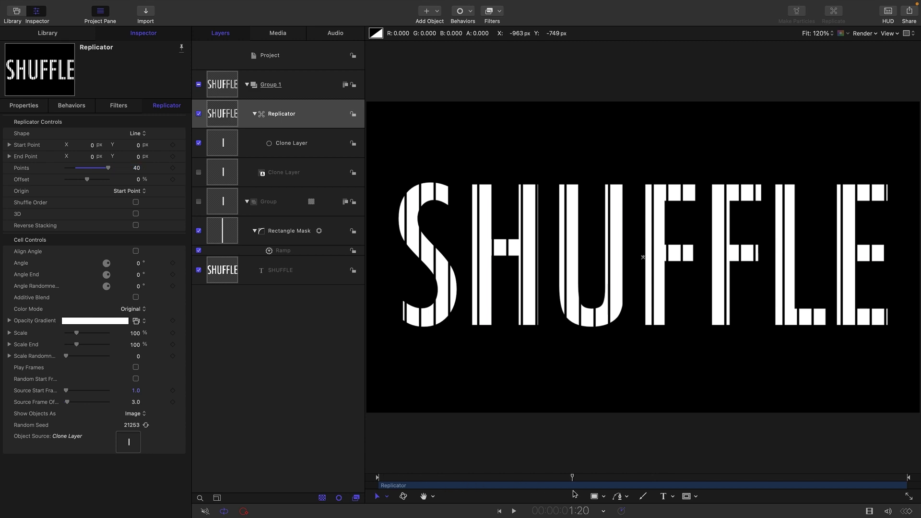
pyautogui.click(138, 402)
pyautogui.write('2')
pyautogui.press('Return')
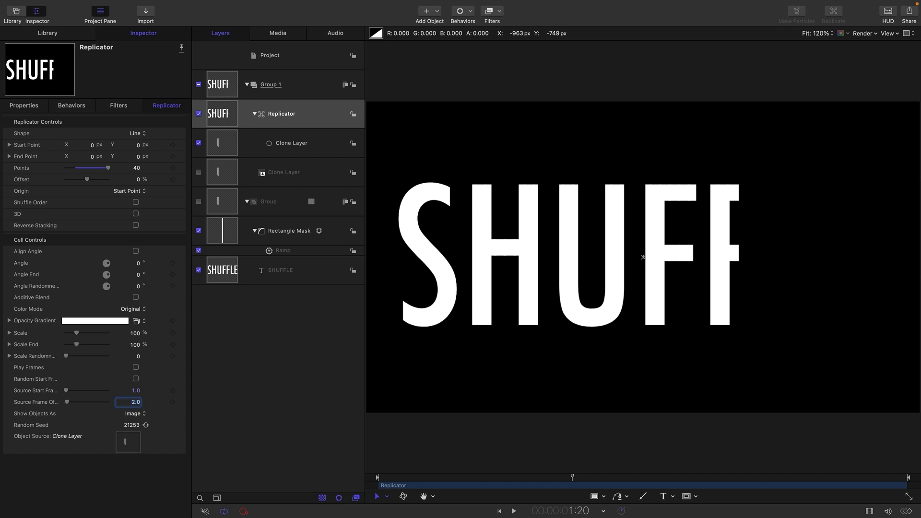
pyautogui.write('4')
pyautogui.press('Return')
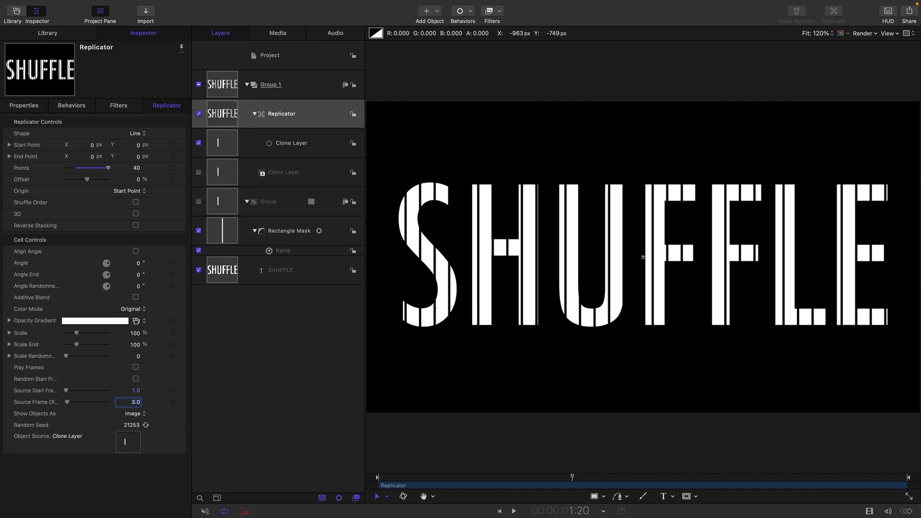
pyautogui.write('3')
pyautogui.press('Return')
# Step: Narrow the Rectangle Mask width to 44, then reselect the Replicator
pyautogui.click(231, 235)
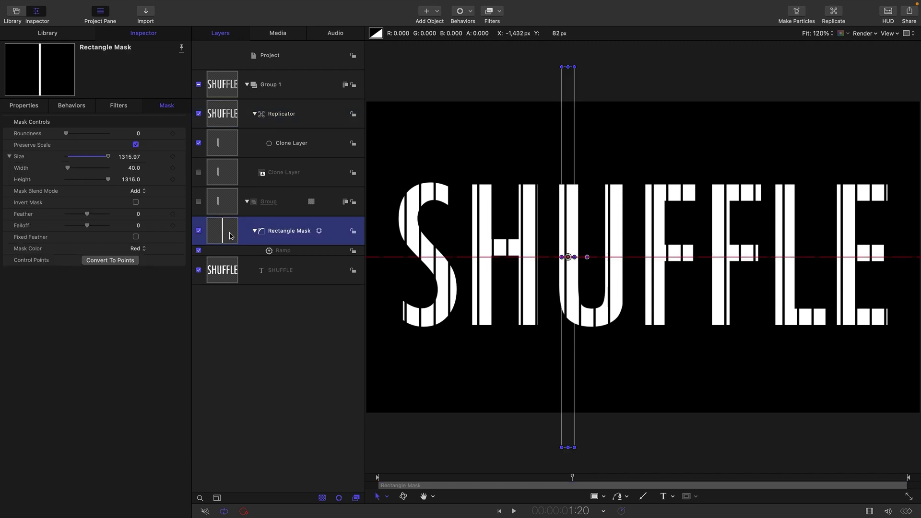
pyautogui.click(134, 169)
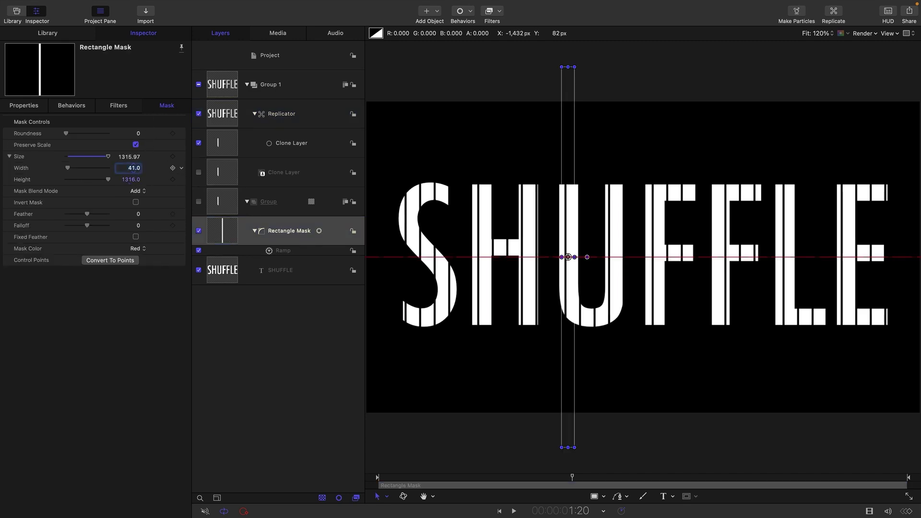
pyautogui.press('Up')
pyautogui.press('Up')
pyautogui.press('Up')
pyautogui.press('Up')
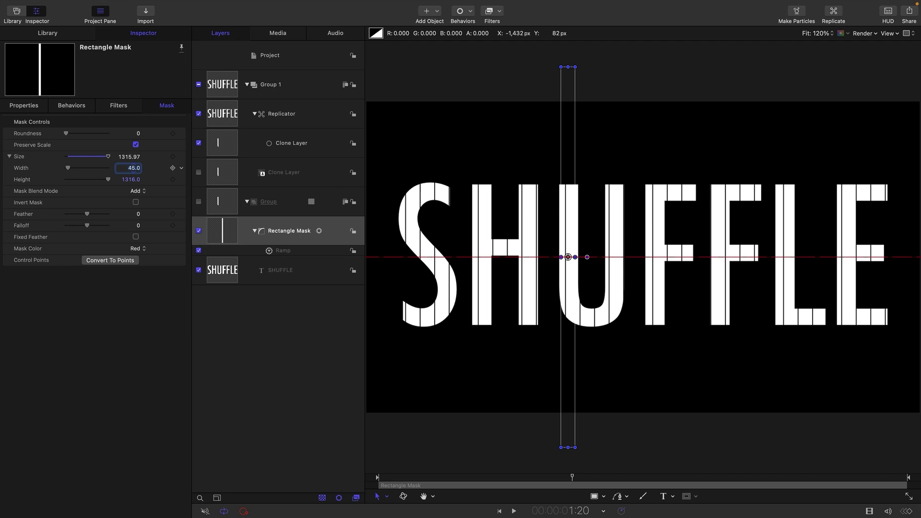
pyautogui.press('Down')
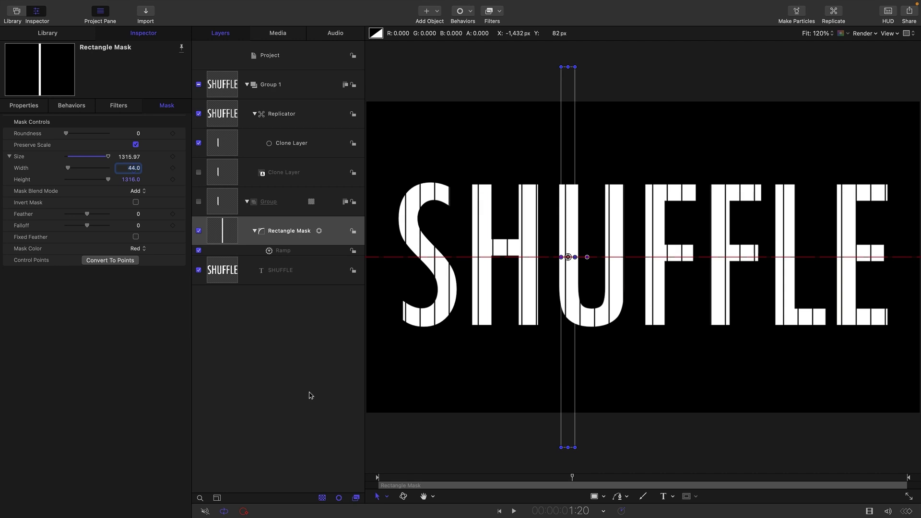
pyautogui.click(307, 391)
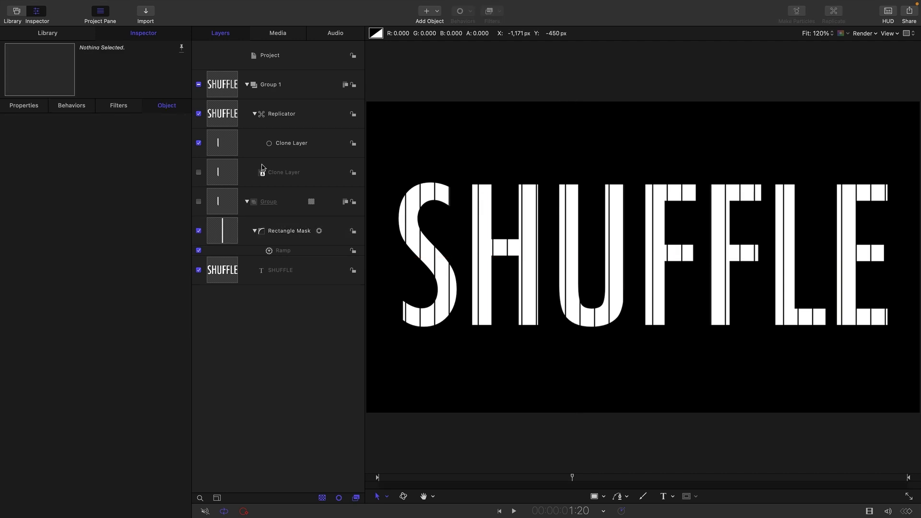
pyautogui.click(218, 115)
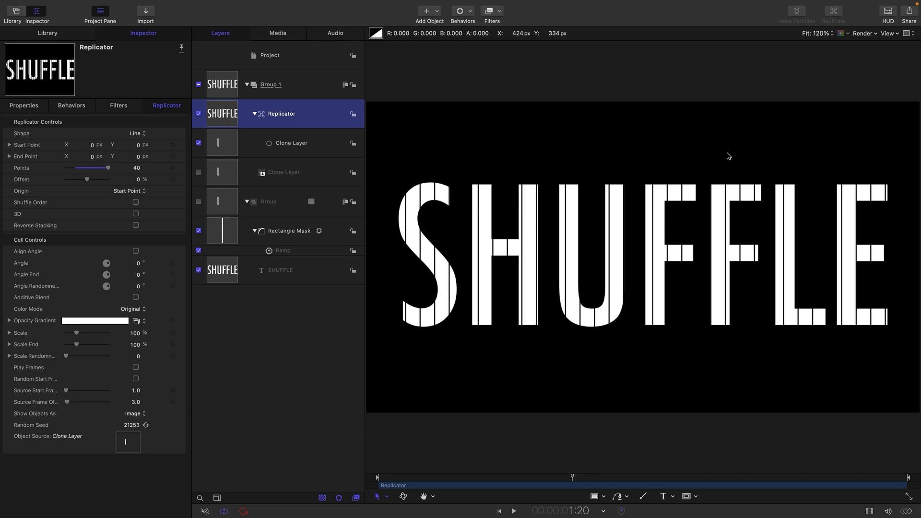
# Step: Add a Sequence Replicator behaviour to the replicator a few frames in
pyautogui.press('Right')
pyautogui.press('Right')
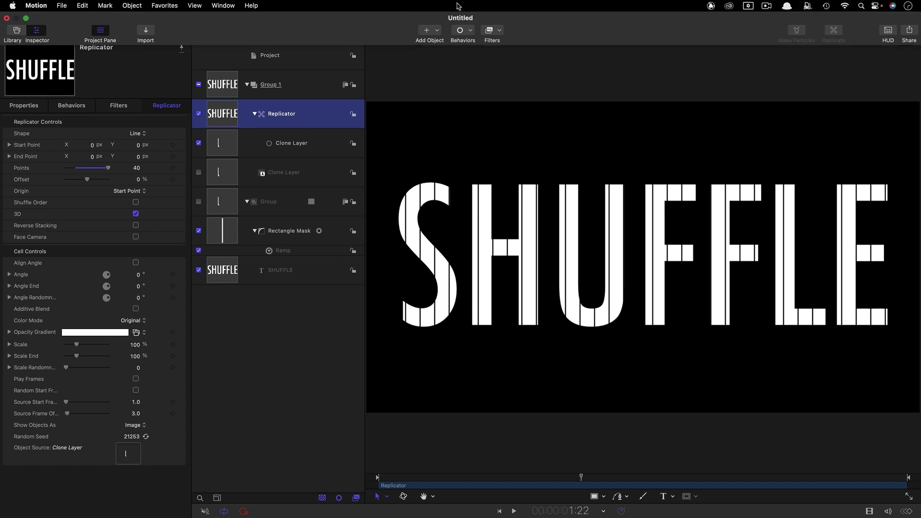
pyautogui.click(469, 31)
pyautogui.moveTo(472, 107)
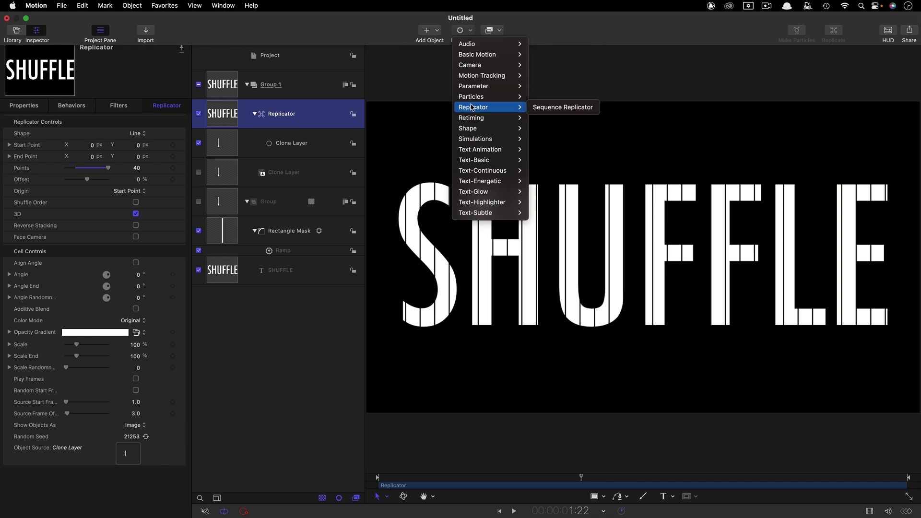
pyautogui.click(587, 109)
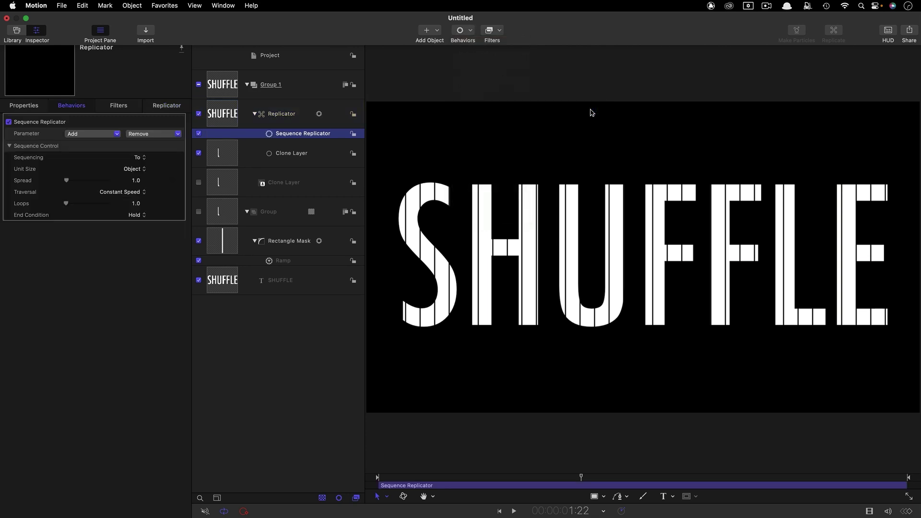
# Step: Animate Rotation in the sequence with a Y rotation of 160°
pyautogui.click(88, 134)
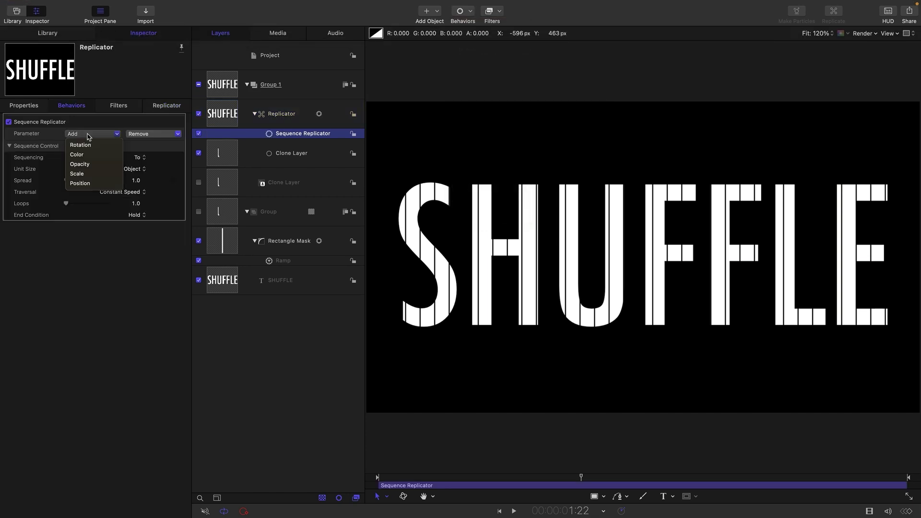
pyautogui.click(91, 146)
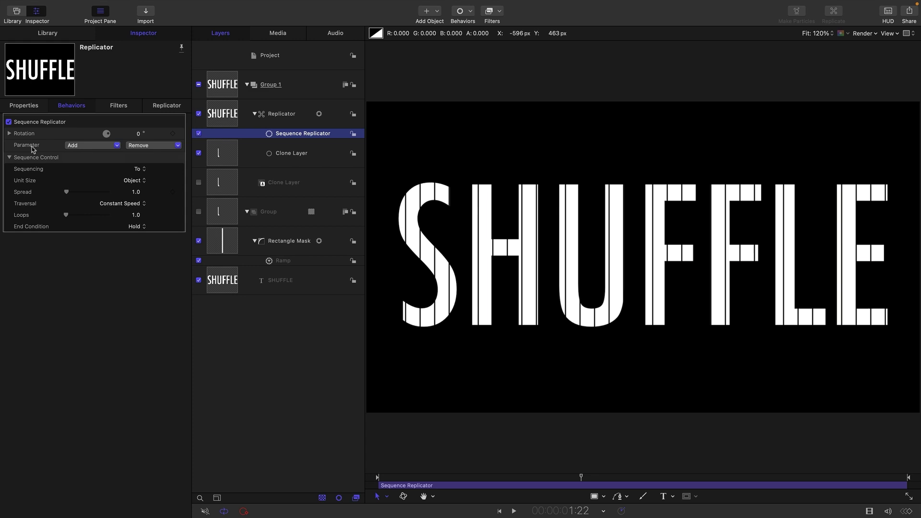
pyautogui.click(9, 133)
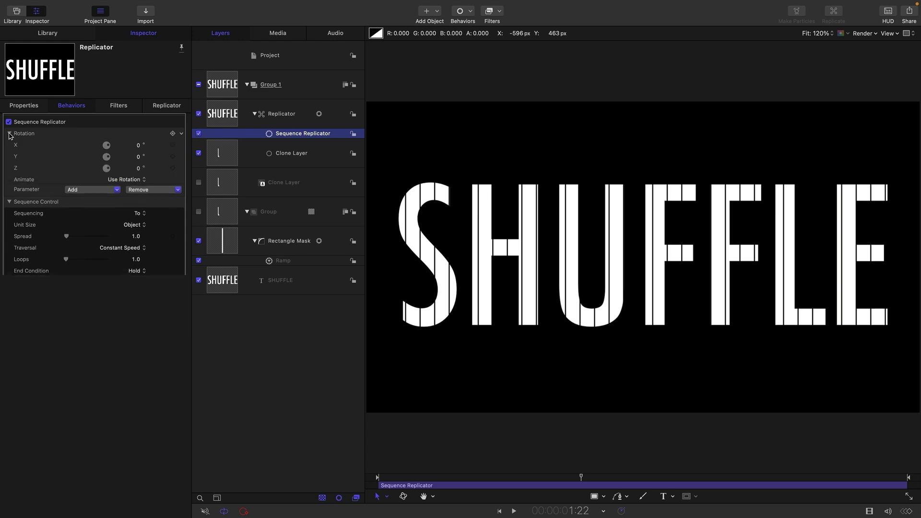
pyautogui.click(139, 158)
pyautogui.write('160')
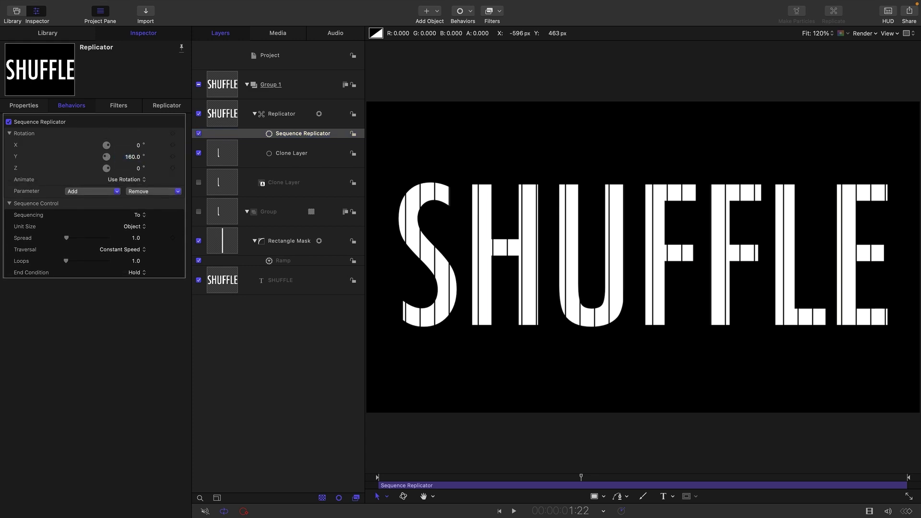
pyautogui.press('Return')
# Step: Preview the flip and shorten the sequence behaviour so it ends earlier
pyautogui.click(514, 511)
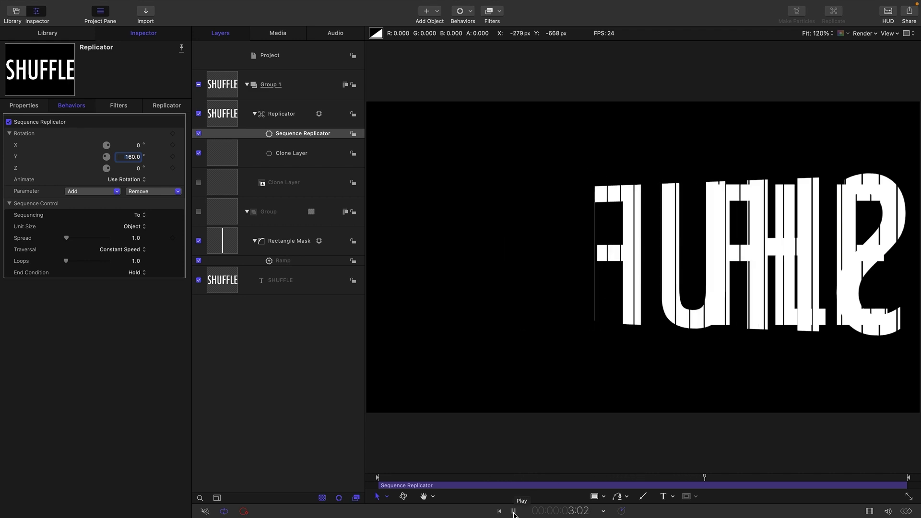
pyautogui.moveTo(885, 477); pyautogui.dragTo(805, 496)
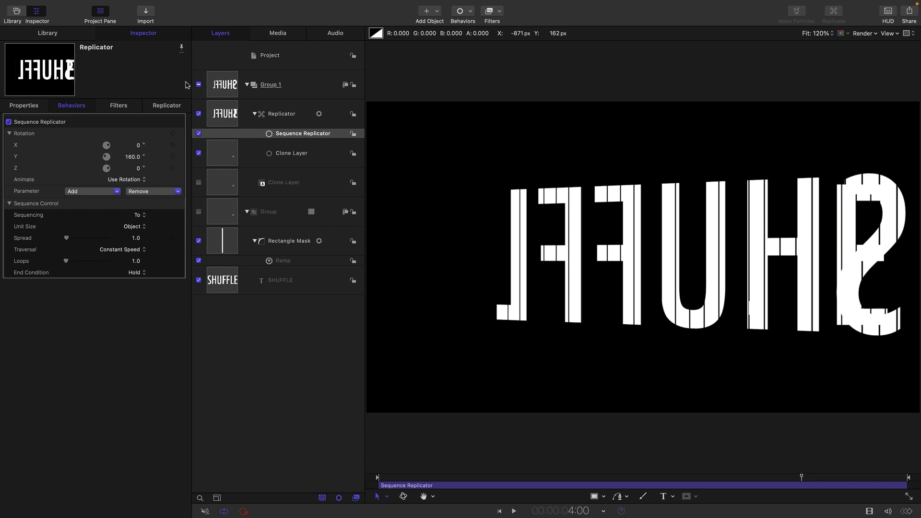
pyautogui.moveTo(872, 487); pyautogui.dragTo(495, 477)
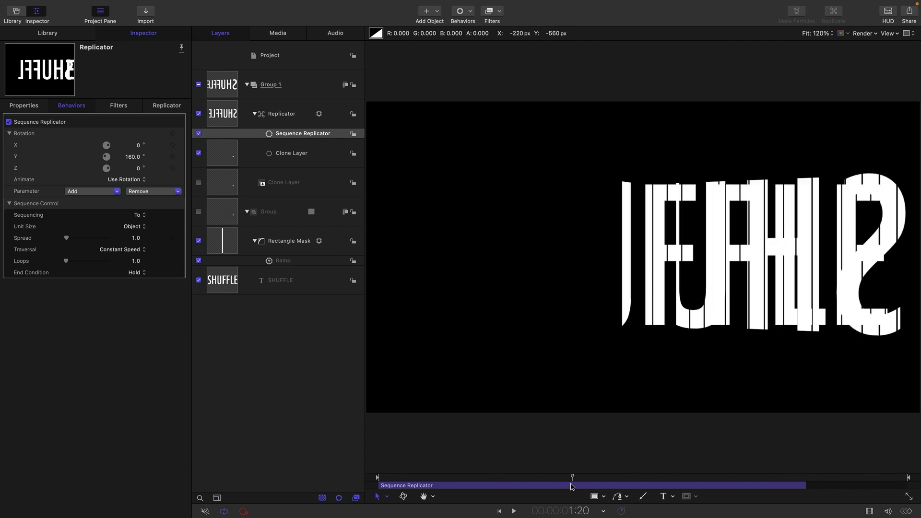
# Step: Switch the sequence's Sequencing mode to Through and preview it from the start
pyautogui.click(141, 218)
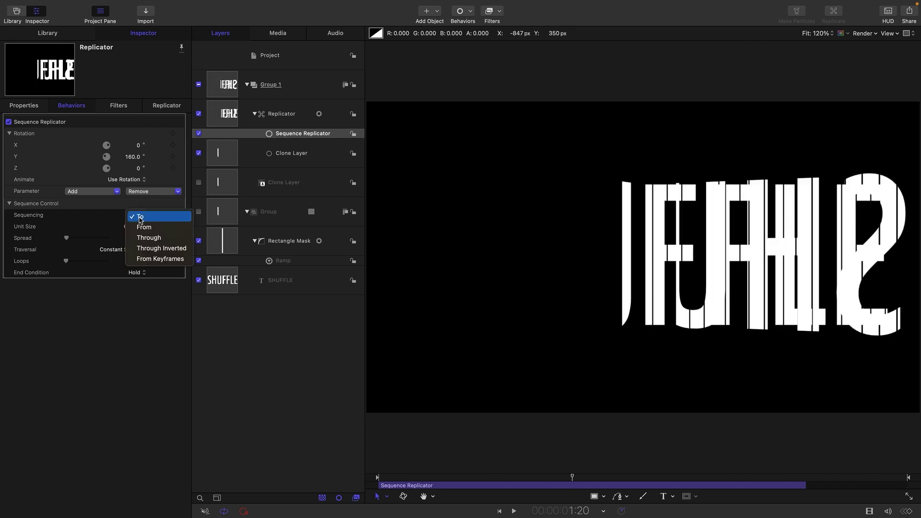
pyautogui.click(147, 240)
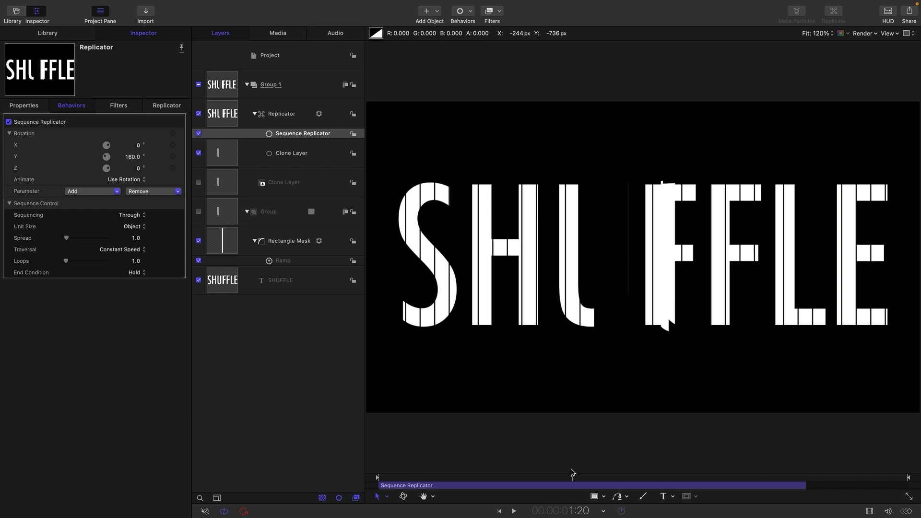
pyautogui.click(500, 512)
pyautogui.click(514, 511)
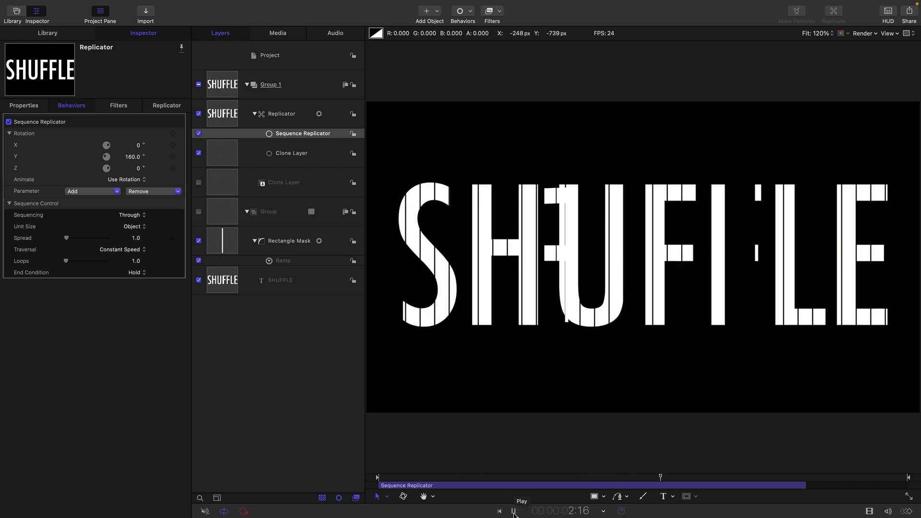
pyautogui.click(514, 511)
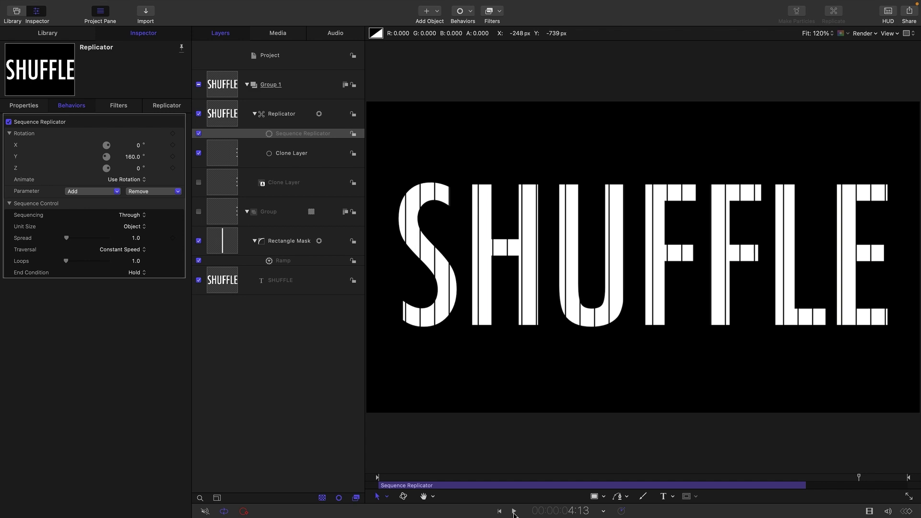
# Step: Add Position to the sequence with a Y offset of 50 px
pyautogui.click(101, 193)
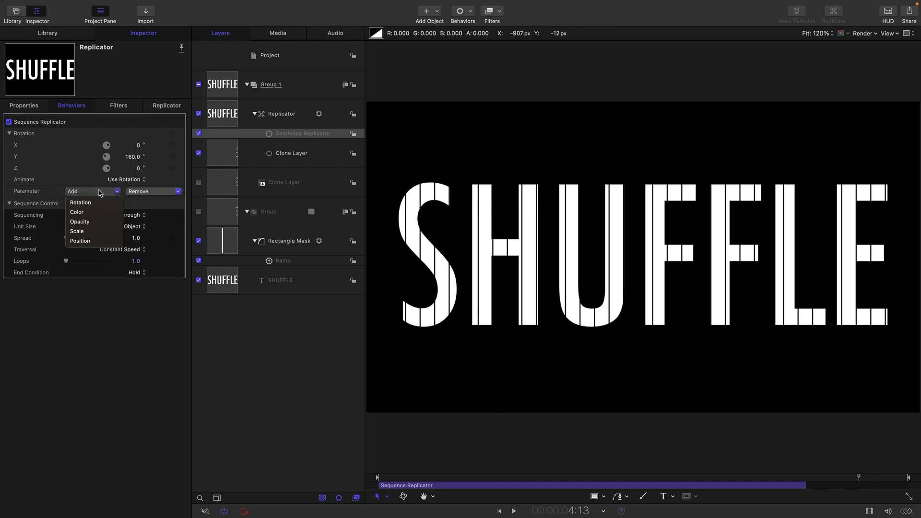
pyautogui.click(101, 240)
pyautogui.click(139, 191)
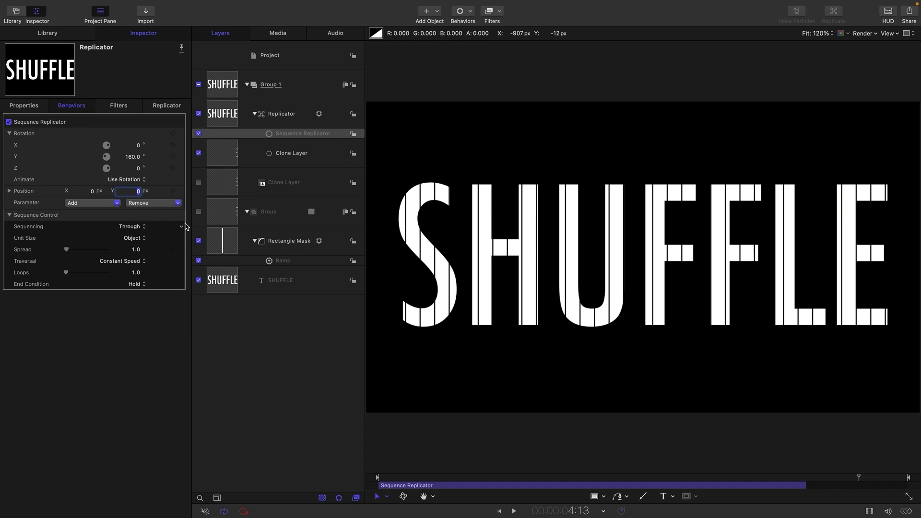
pyautogui.write('50')
# Step: Add Scale to the sequence at 125% and preview the animation
pyautogui.click(89, 204)
pyautogui.click(86, 254)
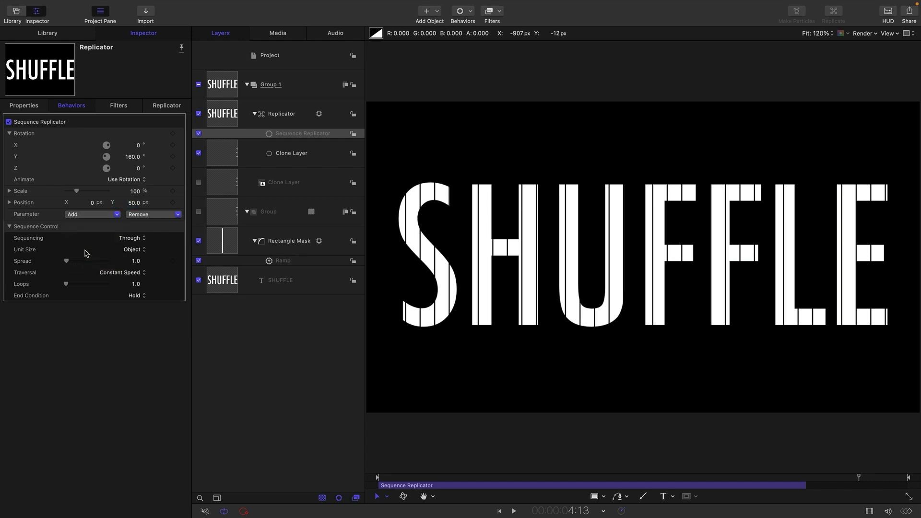
pyautogui.click(133, 192)
pyautogui.write('1215')
pyautogui.click(514, 511)
# Step: Add a second Sequence Replicator, trimmed to end at the playhead
pyautogui.press('space')
pyautogui.click(472, 13)
pyautogui.moveTo(485, 98)
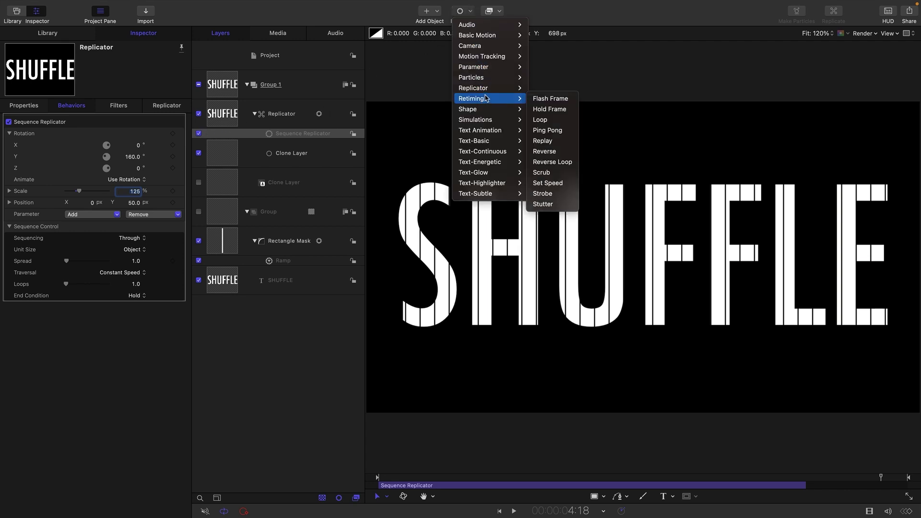
pyautogui.click(552, 88)
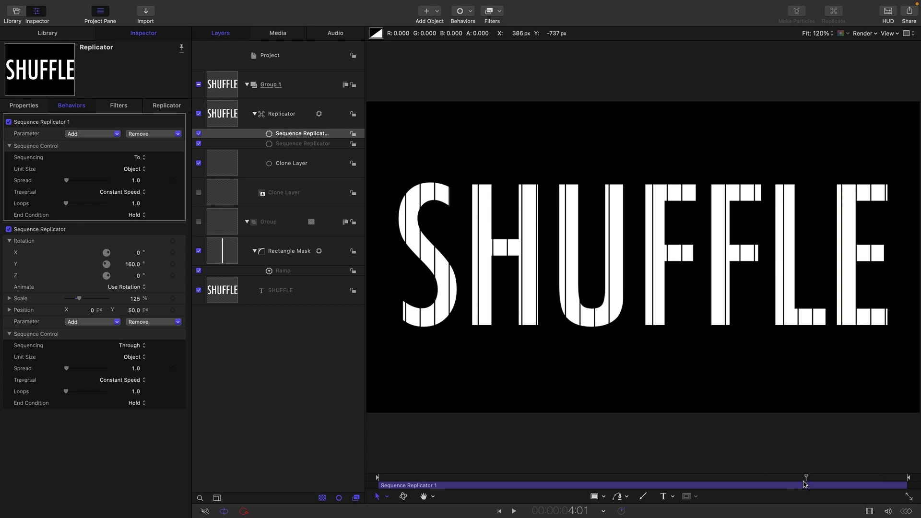
pyautogui.press('o')
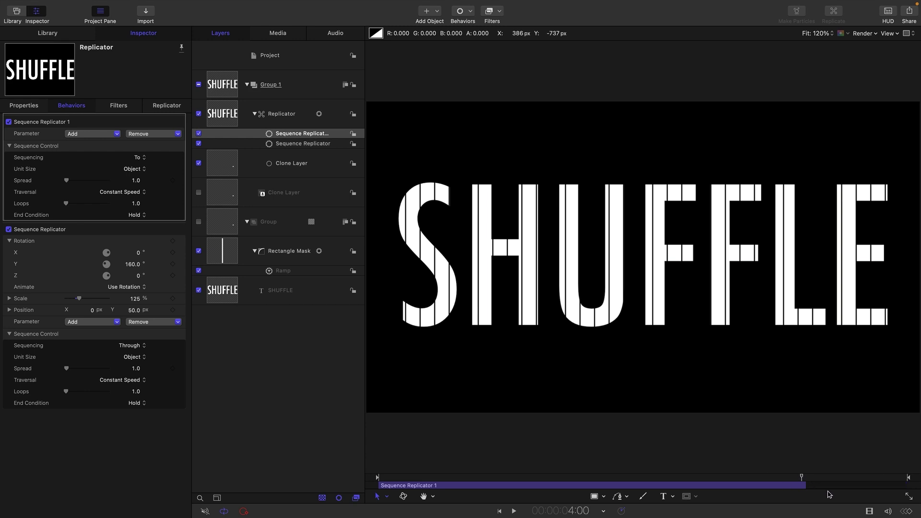
# Step: Fade the strips with Opacity at 0% using From sequencing in the second sequence
pyautogui.click(88, 134)
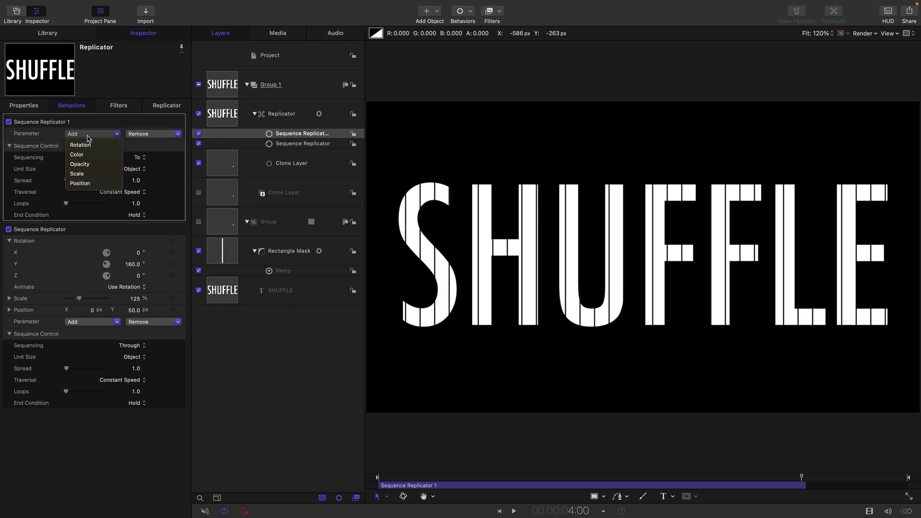
pyautogui.click(89, 164)
pyautogui.click(139, 171)
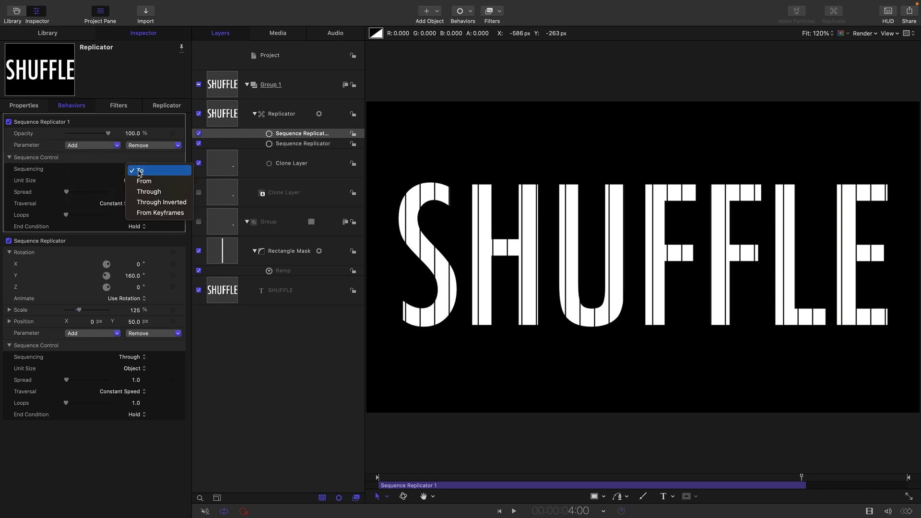
pyautogui.click(142, 185)
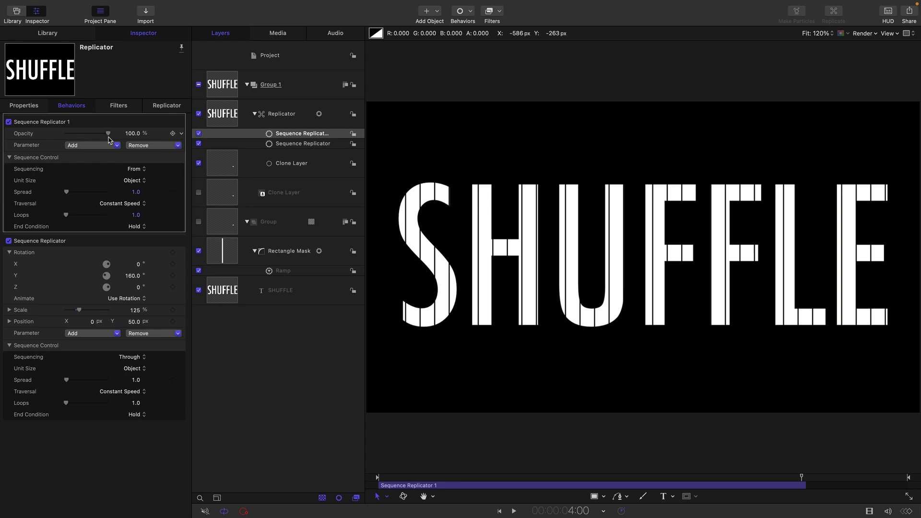
pyautogui.moveTo(109, 134); pyautogui.dragTo(65, 134)
# Step: Set the second sequence's Spread to 2.0 and the first's to 5.0, then replay
pyautogui.click(137, 192)
pyautogui.write('2.0')
pyautogui.click(137, 381)
pyautogui.write('5.0')
pyautogui.click(498, 512)
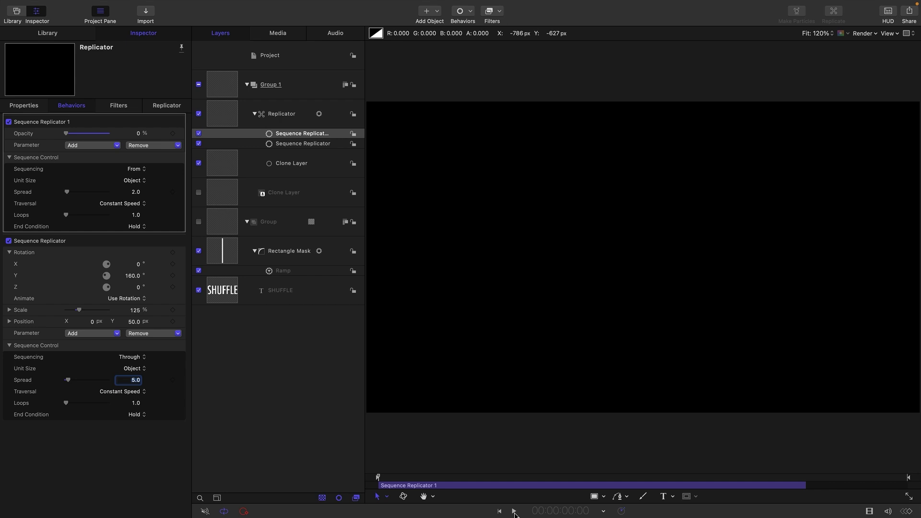
pyautogui.click(514, 511)
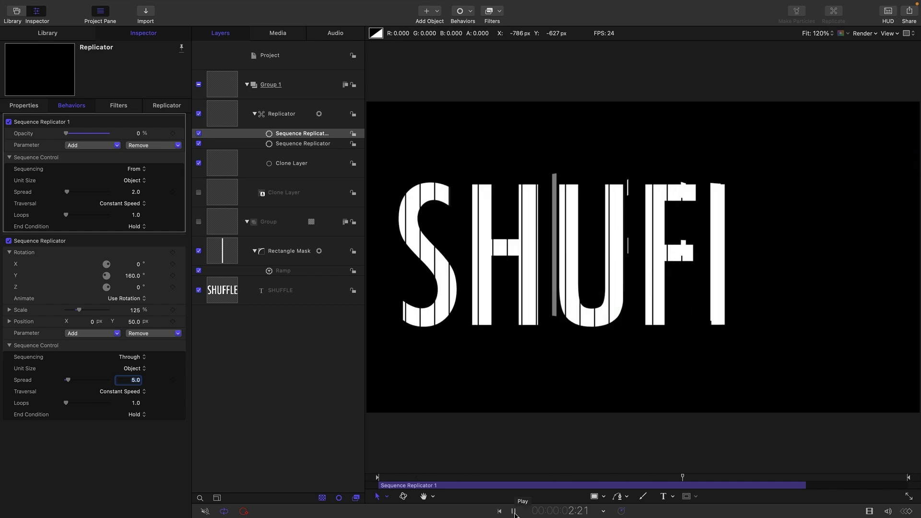
# Step: Add Gaussian Blur and Levels filters to the second clone layer
pyautogui.click(514, 511)
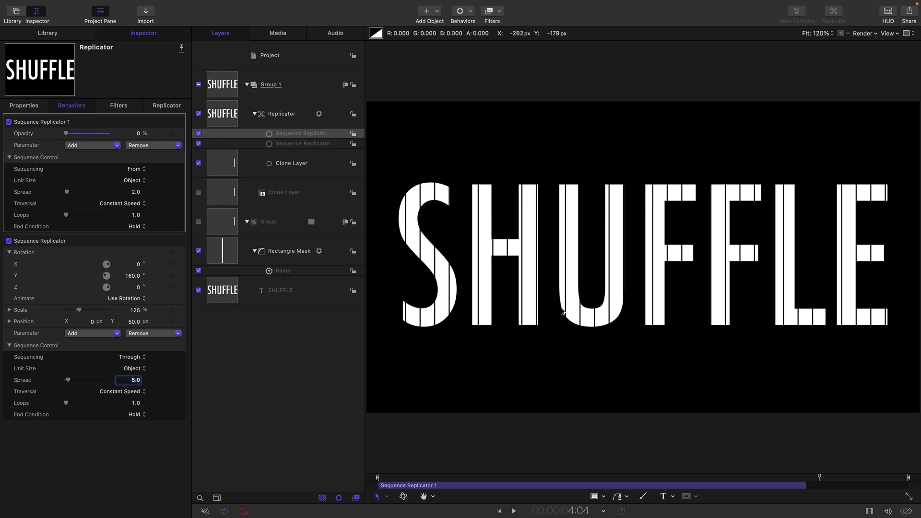
pyautogui.click(222, 195)
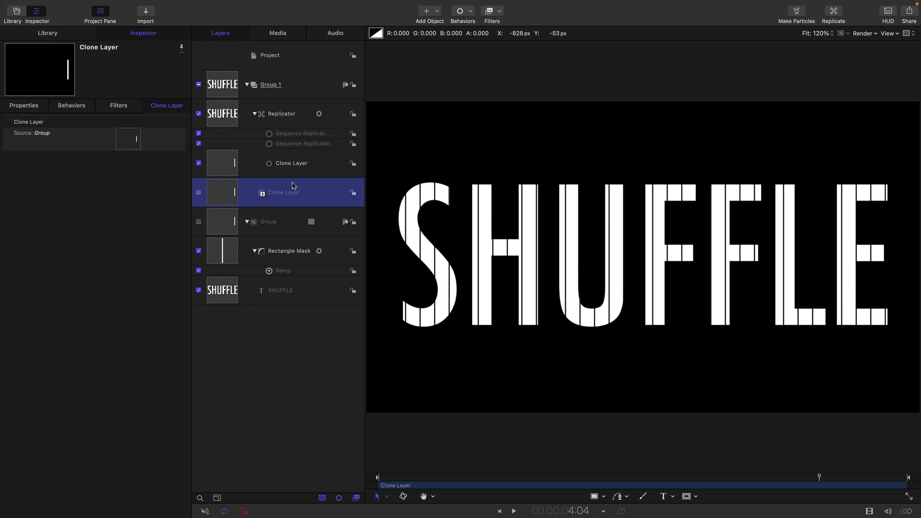
pyautogui.click(239, 159)
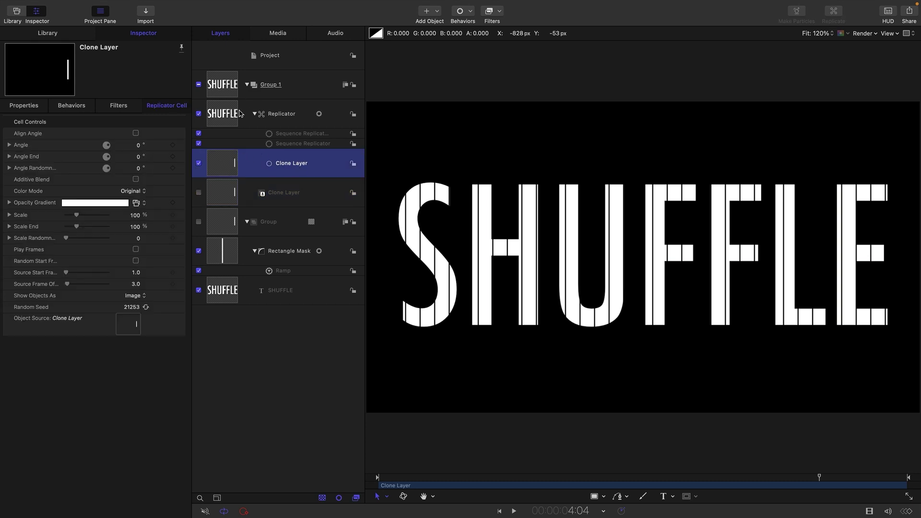
pyautogui.click(225, 200)
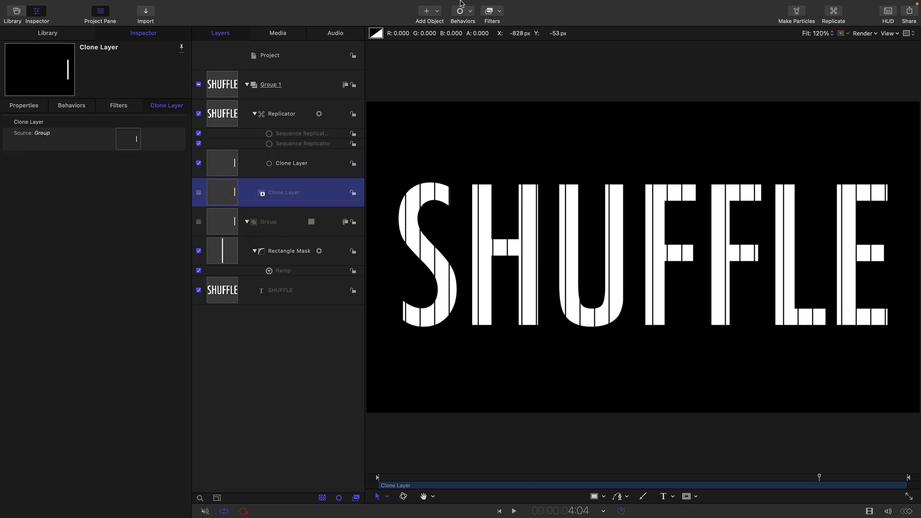
pyautogui.click(499, 30)
pyautogui.moveTo(500, 56)
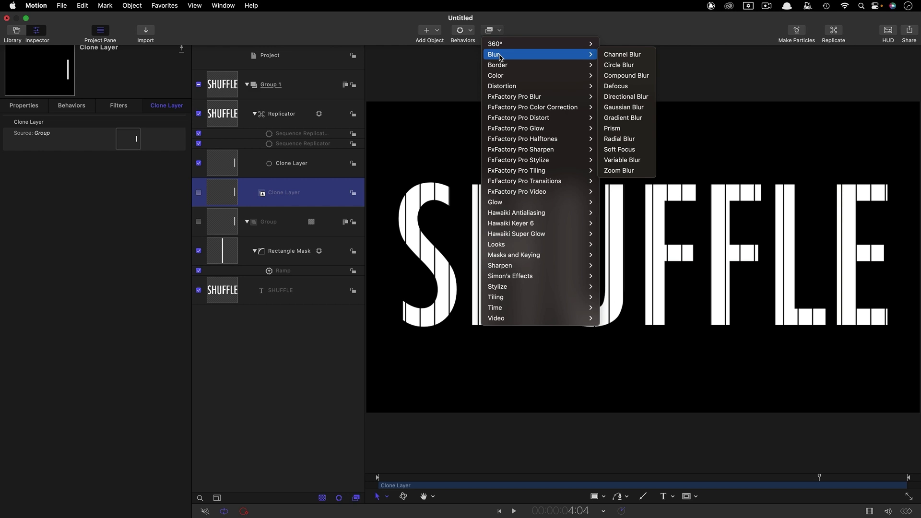
pyautogui.click(641, 107)
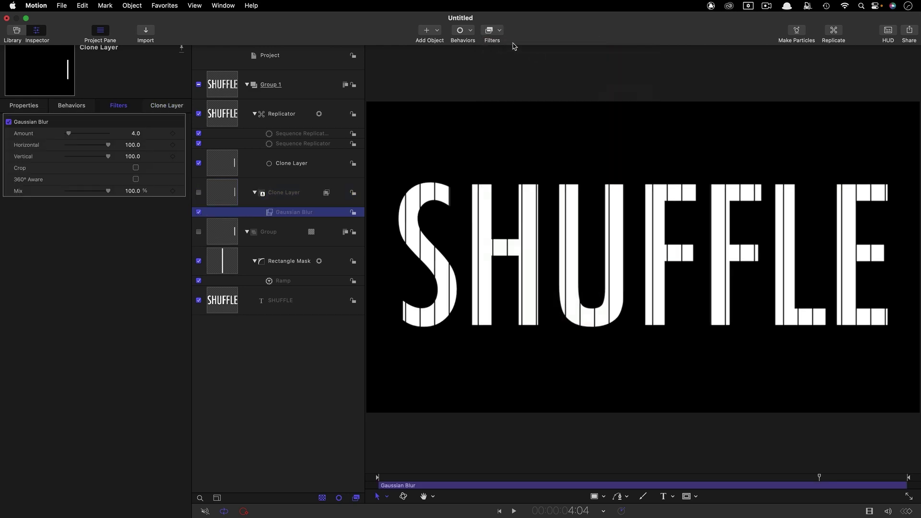
pyautogui.click(499, 31)
pyautogui.moveTo(500, 76)
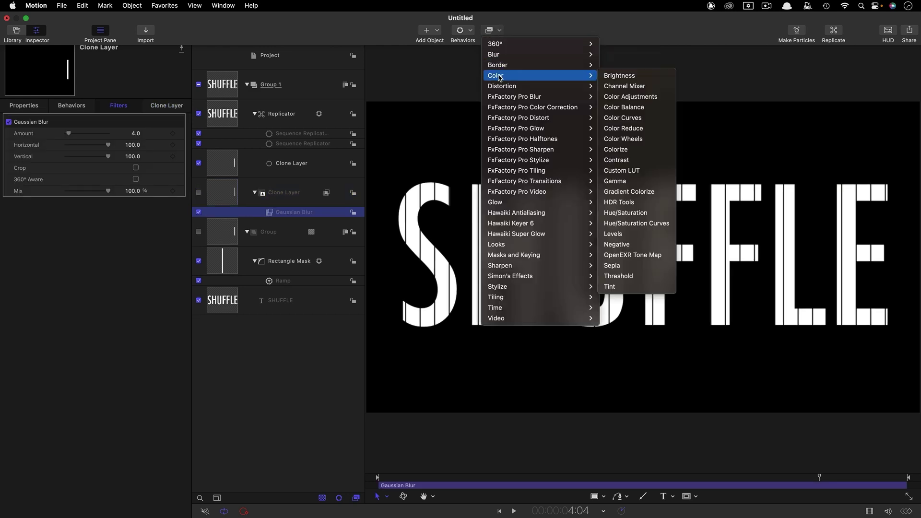
pyautogui.click(658, 235)
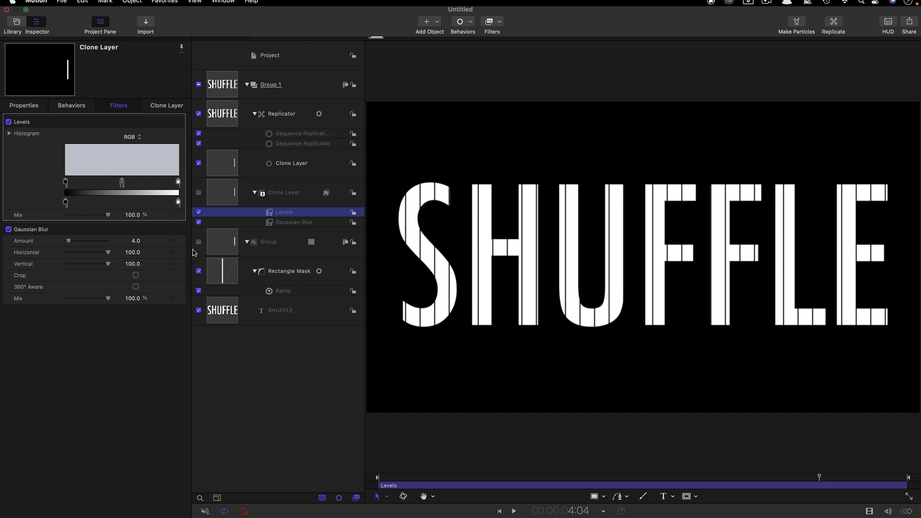
# Step: Set the blur amount to 32 and the Levels Alpha black point to 0.54
pyautogui.click(136, 241)
pyautogui.write('32')
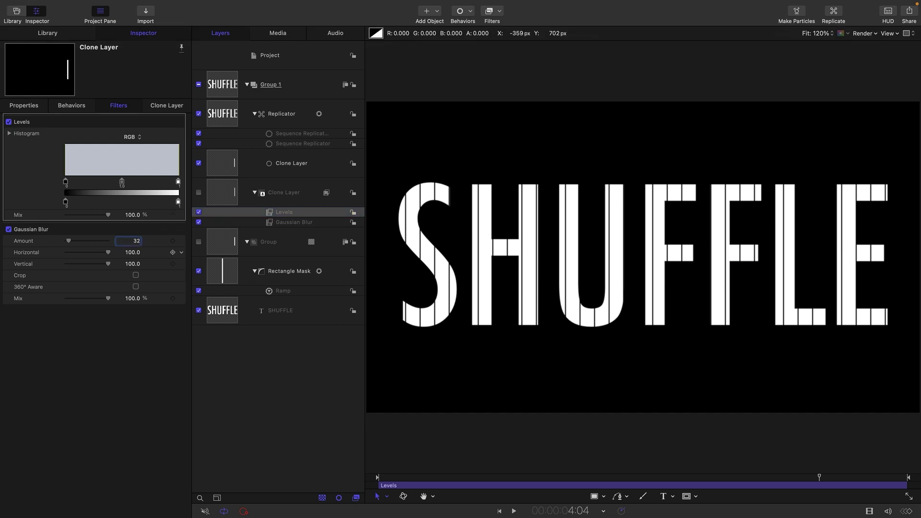
pyautogui.press('Return')
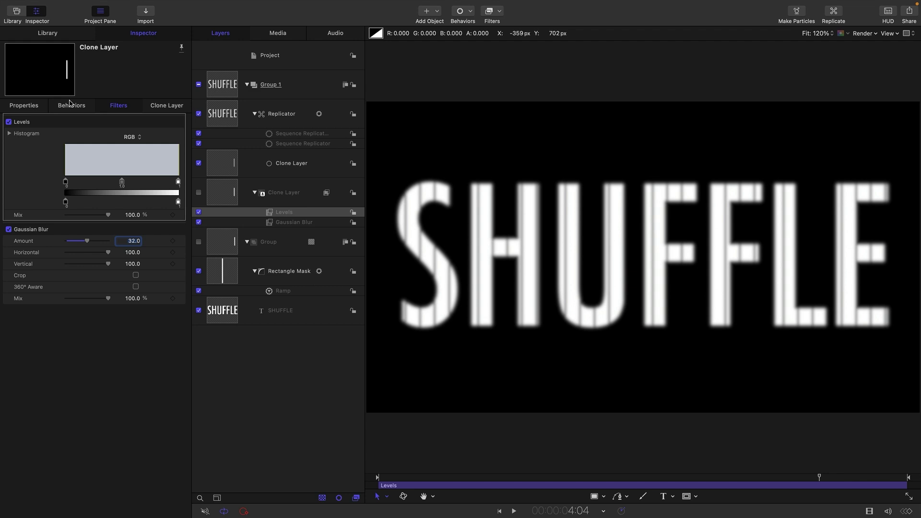
pyautogui.click(133, 138)
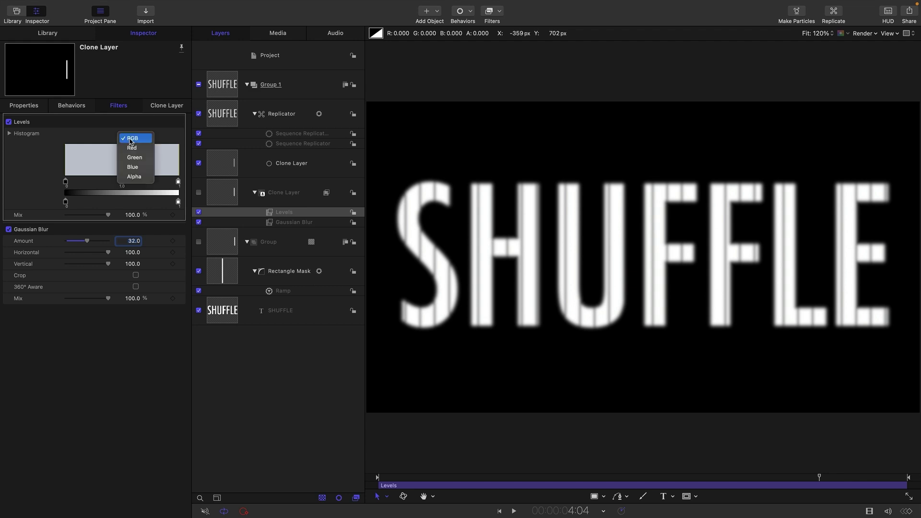
pyautogui.click(135, 177)
pyautogui.moveTo(66, 185)
pyautogui.mouseDown()
pyautogui.moveTo(147, 188)
pyautogui.moveTo(130, 186)
pyautogui.moveTo(138, 185)
pyautogui.mouseUp()
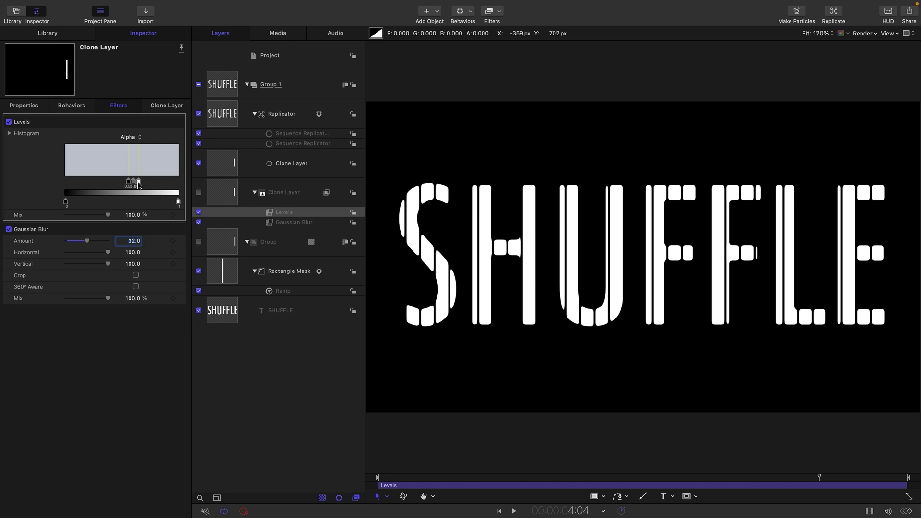
# Step: Preview the rounded strip ends from the start of the timeline
pyautogui.press('Home')
pyautogui.click(514, 511)
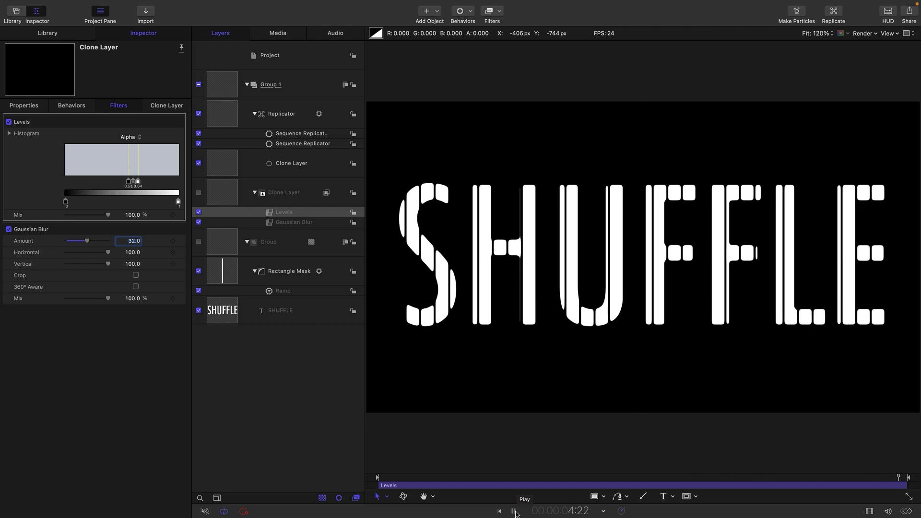
pyautogui.click(722, 478)
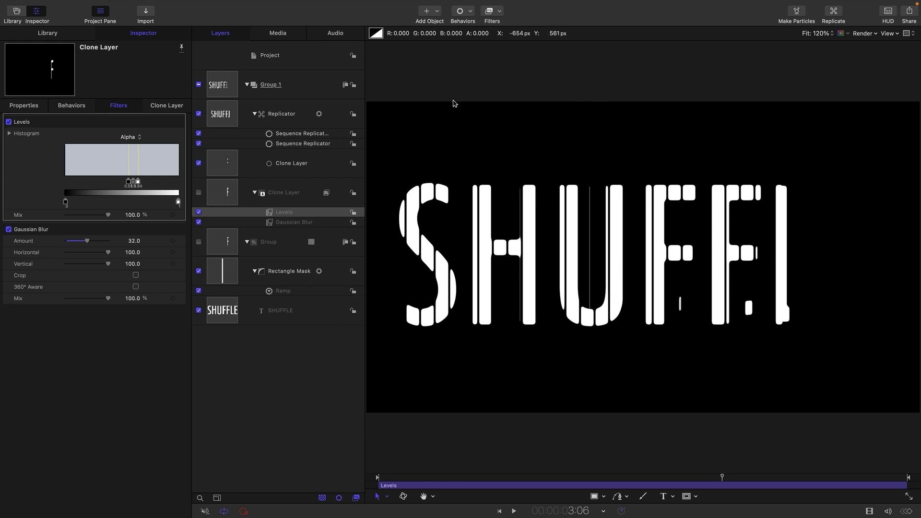
# Step: Add a Wriggle behaviour to the SHUFFLE text's Position Y
pyautogui.click(214, 313)
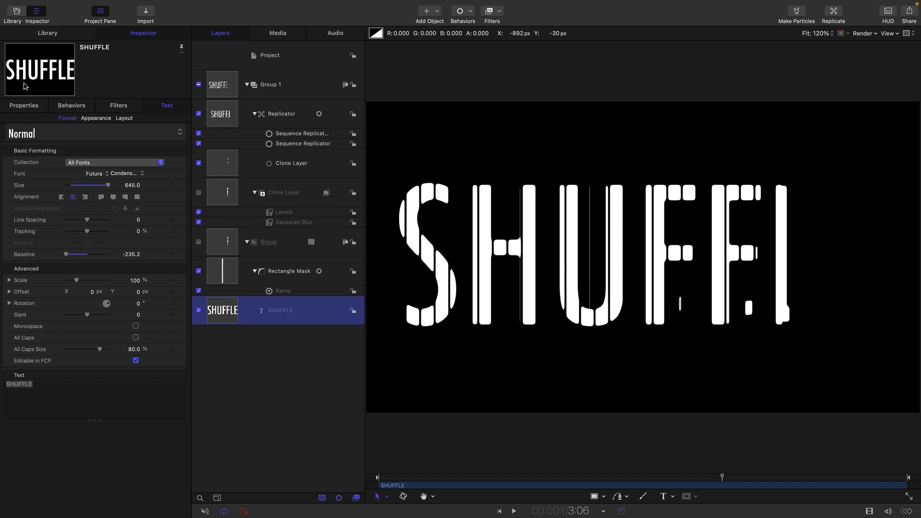
pyautogui.click(26, 108)
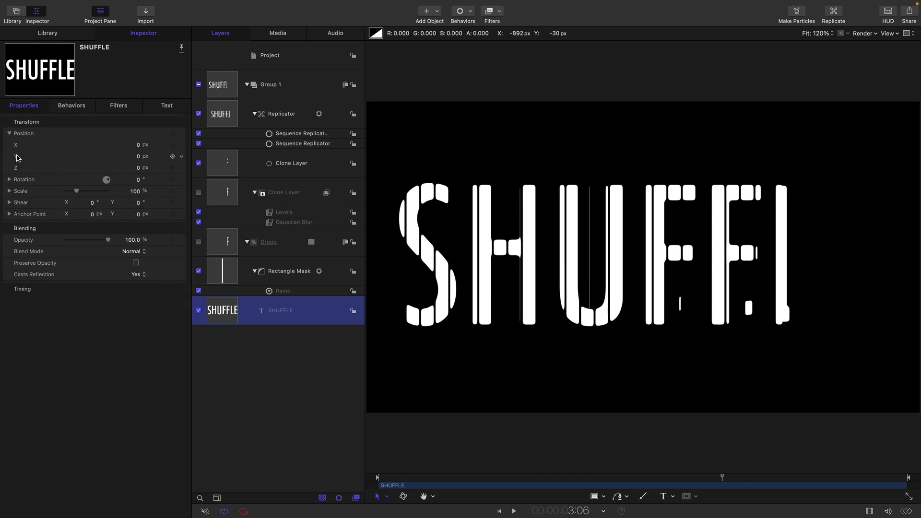
pyautogui.click(182, 159)
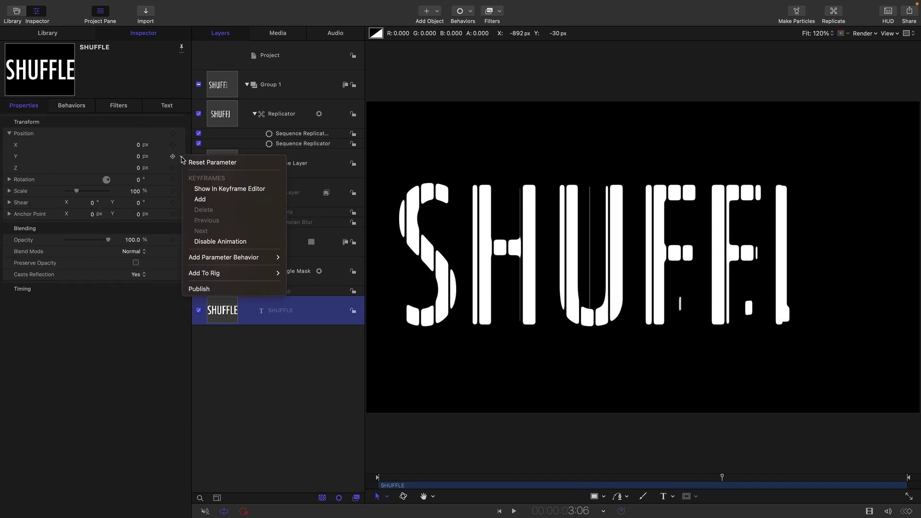
pyautogui.moveTo(224, 262)
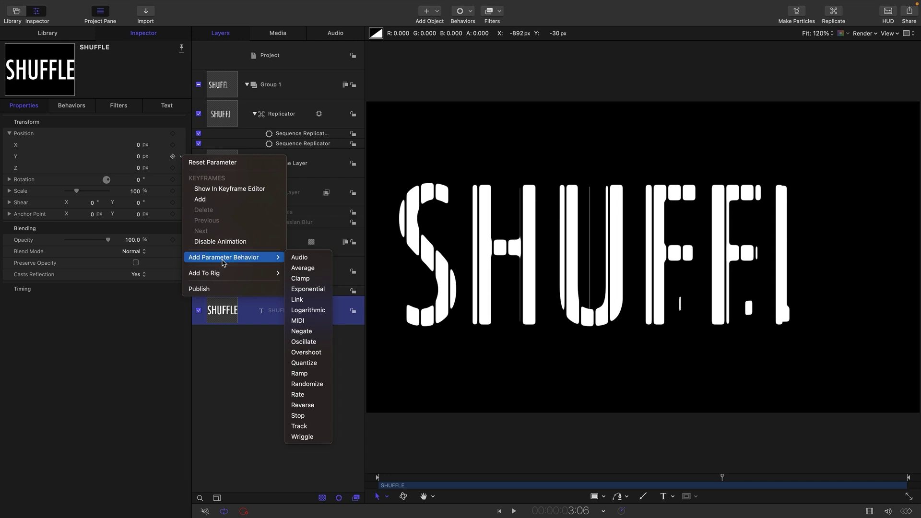
pyautogui.click(323, 440)
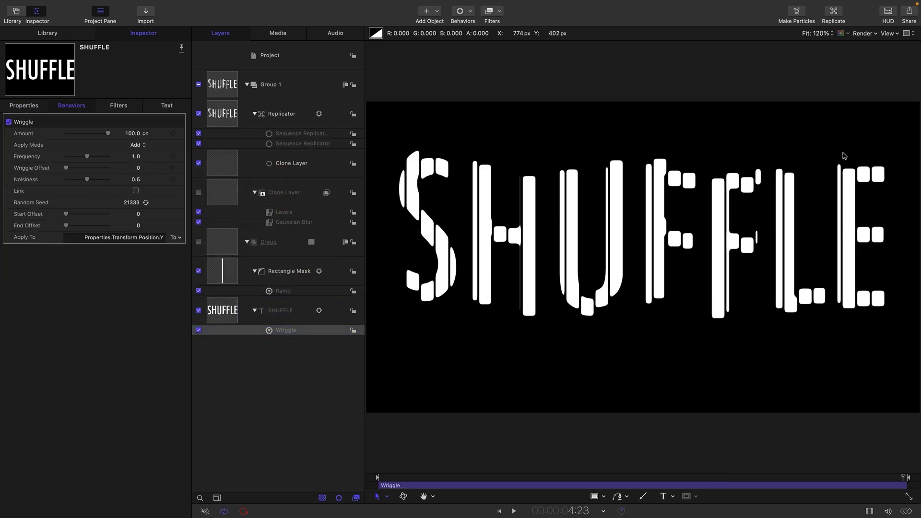
# Step: Set the Wriggle to Add and Subtract mode with an amount of 30
pyautogui.click(137, 144)
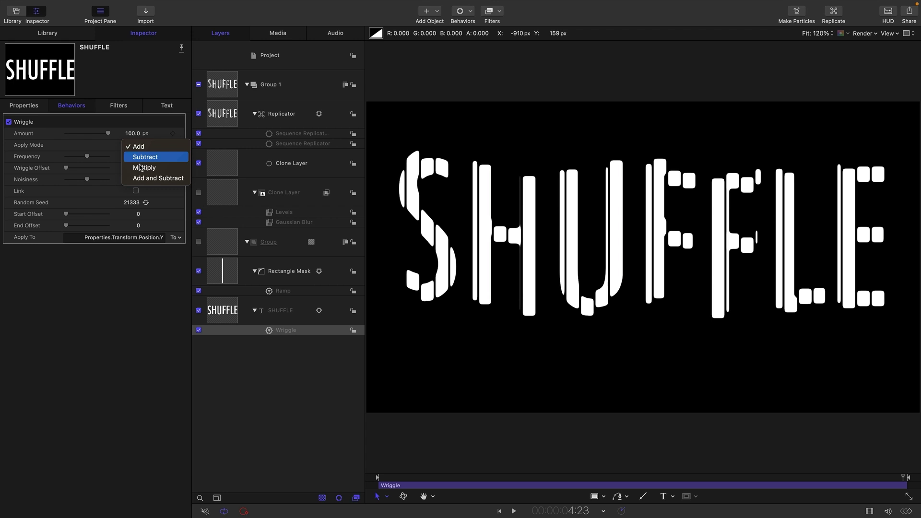
pyautogui.click(141, 178)
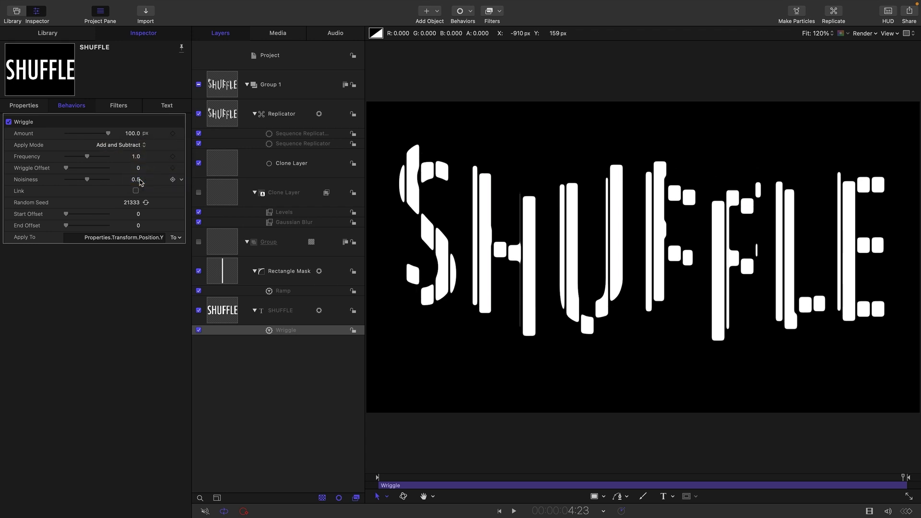
pyautogui.press('Tab')
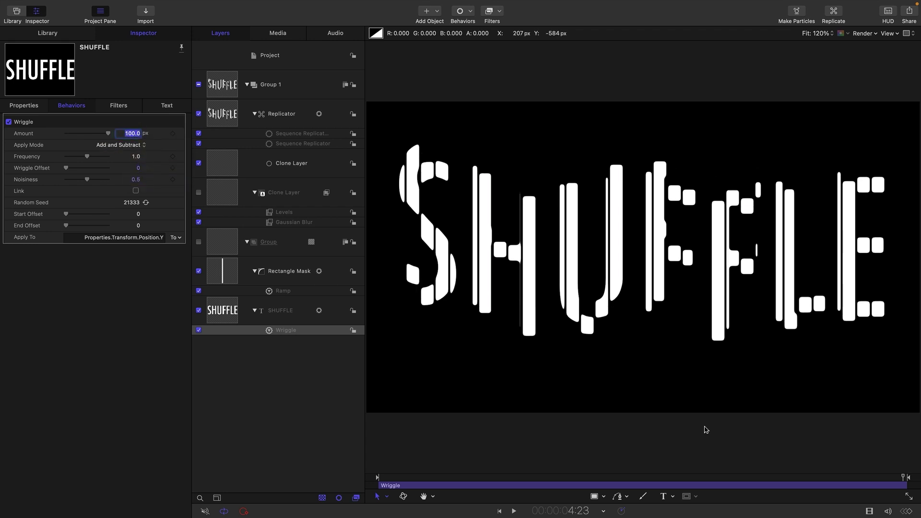
pyautogui.write('30')
pyautogui.press('Return')
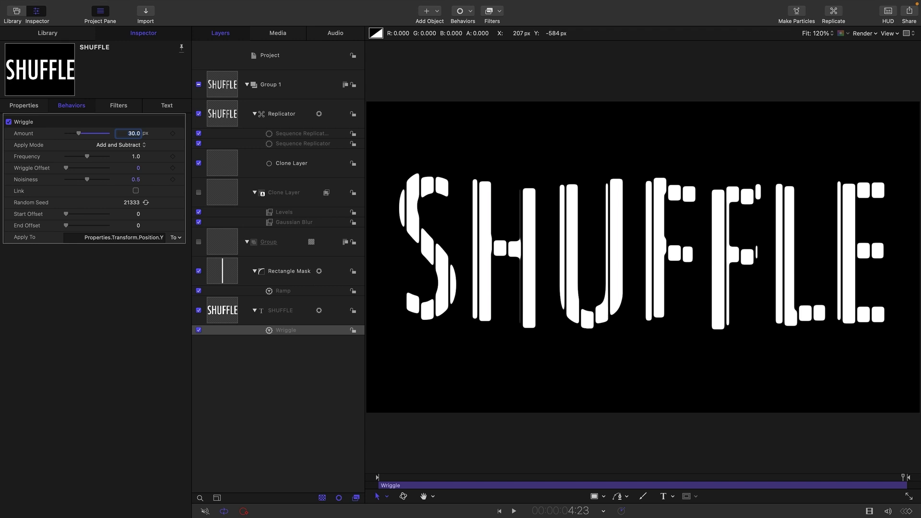
# Step: Switch off the Wriggle behavior and add an Oscillate behavior to the SHUFFLE text
pyautogui.click(196, 332)
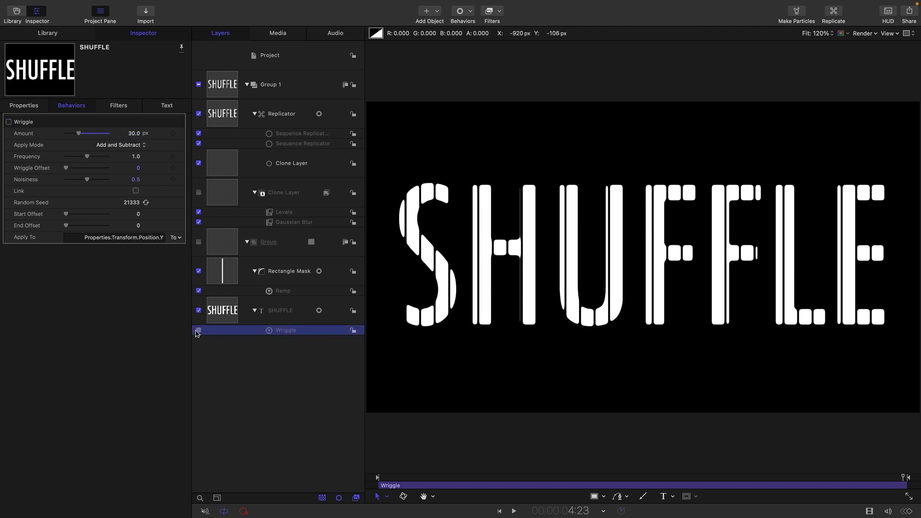
pyautogui.click(198, 330)
pyautogui.click(214, 313)
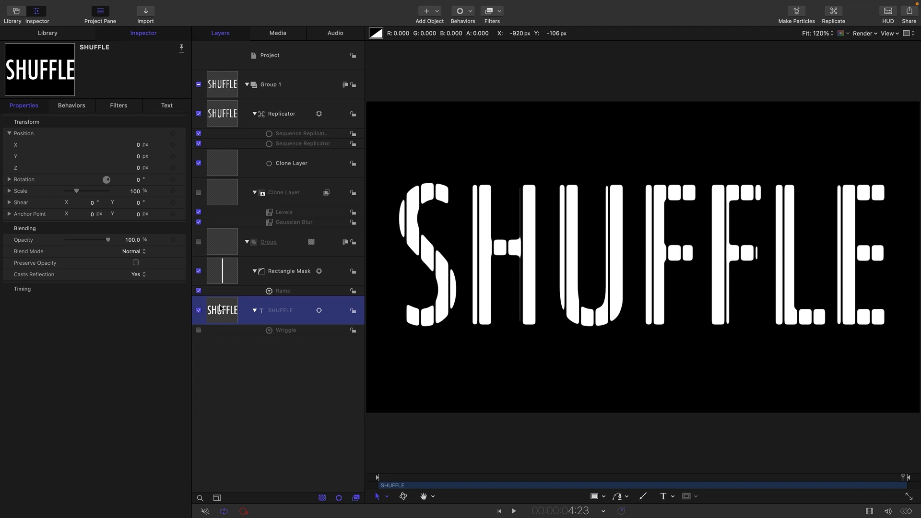
pyautogui.click(459, 30)
pyautogui.moveTo(479, 86)
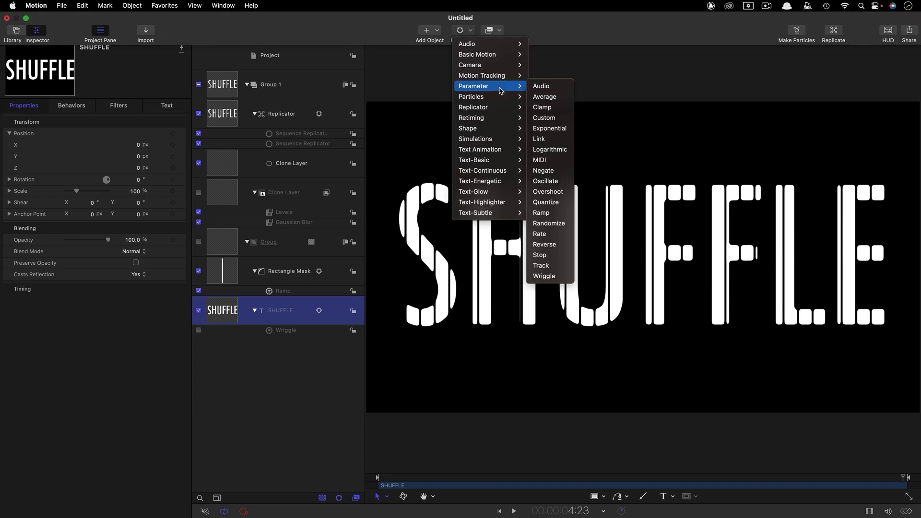
pyautogui.click(546, 181)
# Step: Aim Oscillate at Position.Y with amplitude 30 and raise its speed to 74
pyautogui.click(180, 215)
pyautogui.moveTo(192, 225)
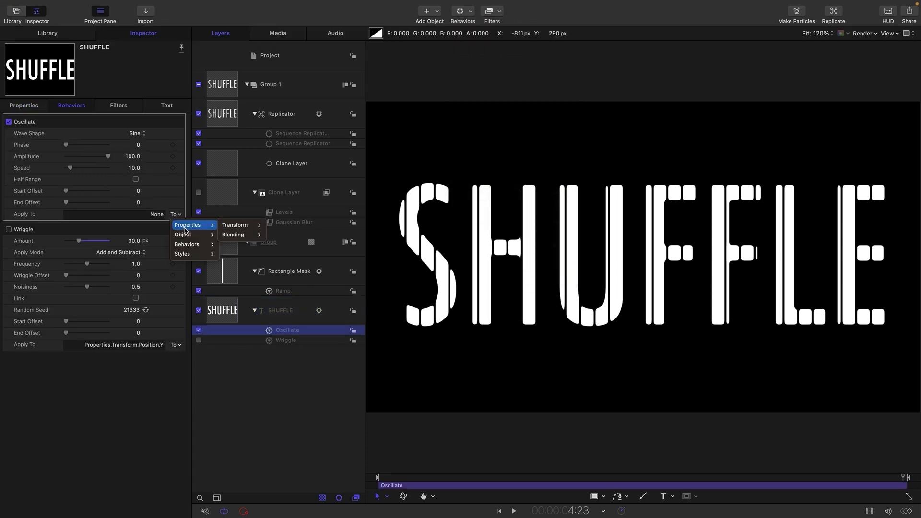
pyautogui.moveTo(242, 229)
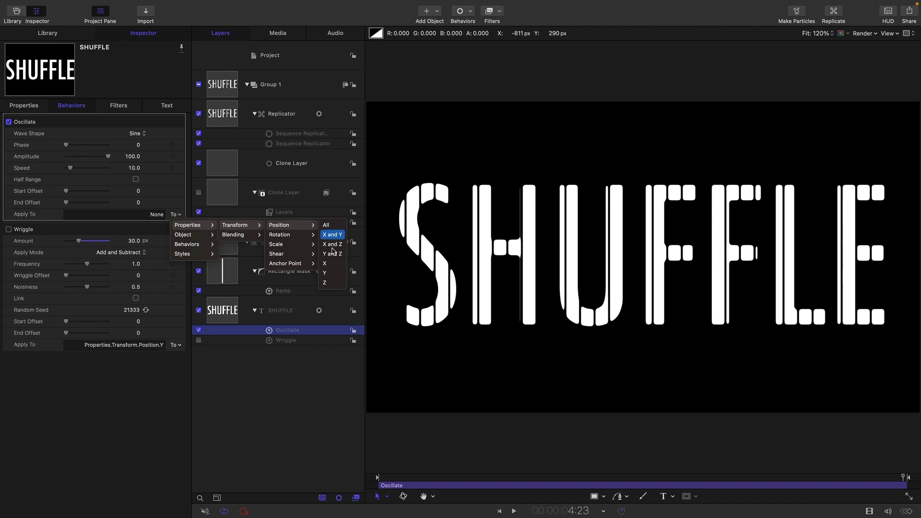
pyautogui.click(232, 222)
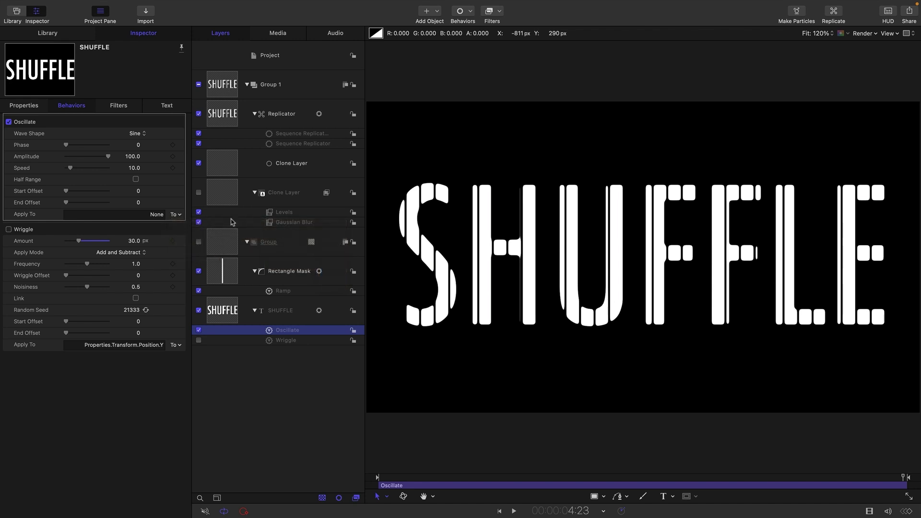
pyautogui.click(133, 157)
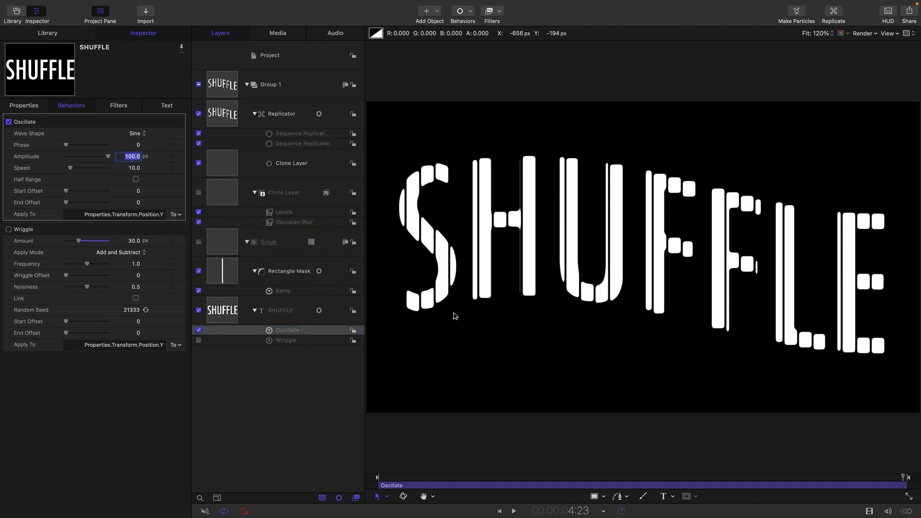
pyautogui.write('30')
pyautogui.press('Return')
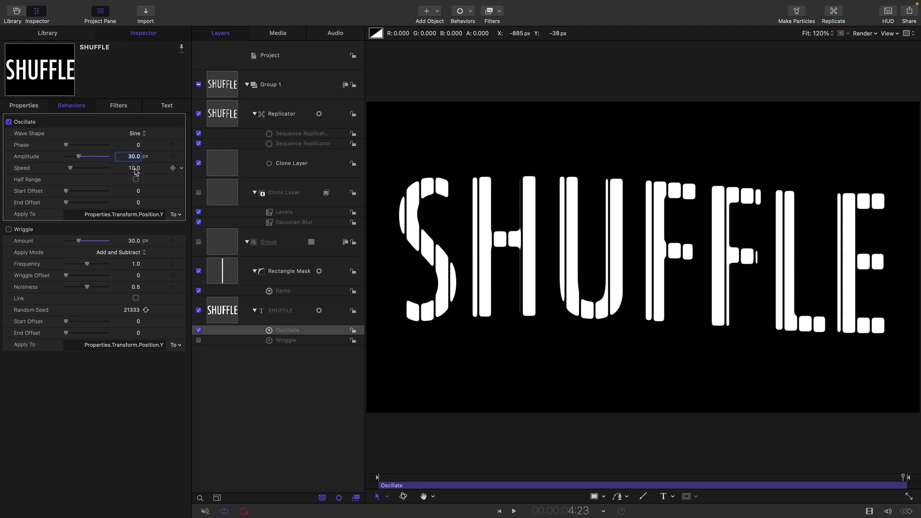
pyautogui.moveTo(134, 168)
pyautogui.mouseDown()
pyautogui.moveTo(159, 168)
pyautogui.moveTo(133, 168)
pyautogui.mouseUp()
# Step: Scrub the timeline, lower the Oscillate amplitude to 10, and recheck the sway
pyautogui.moveTo(393, 480); pyautogui.dragTo(863, 485)
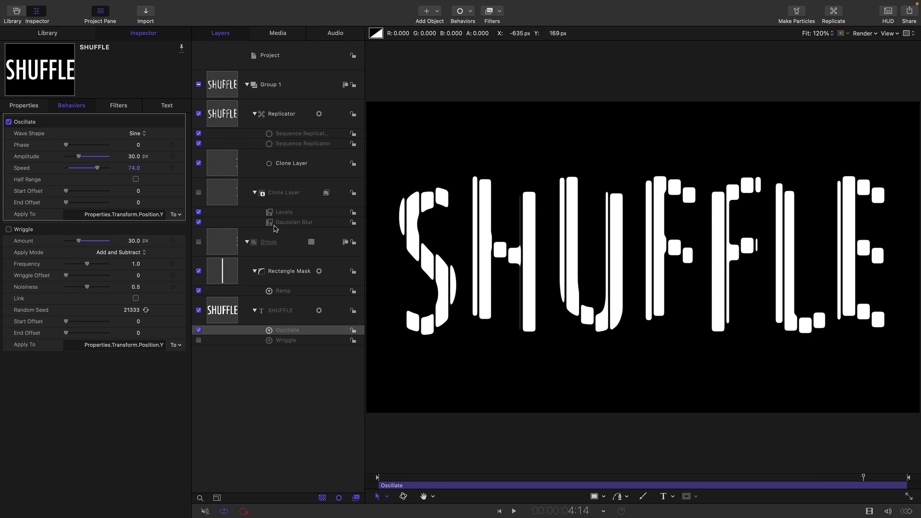
pyautogui.hotkey('shift', 'Tab')
pyautogui.write('10')
pyautogui.press('Return')
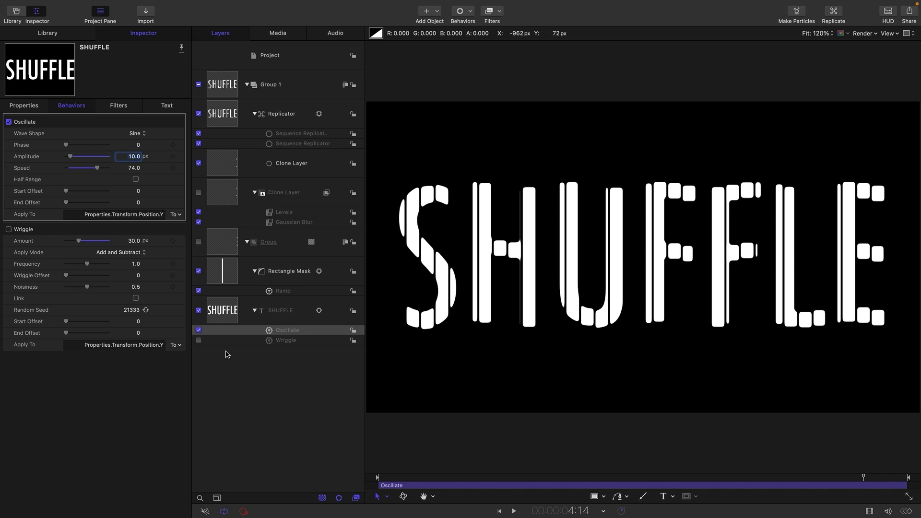
pyautogui.click(199, 331)
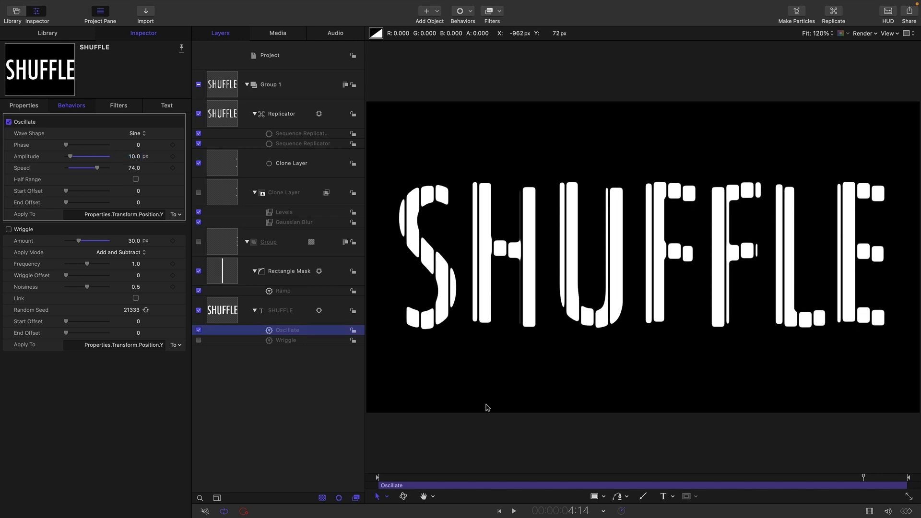
pyautogui.moveTo(568, 479); pyautogui.dragTo(829, 472)
pyautogui.click(307, 85)
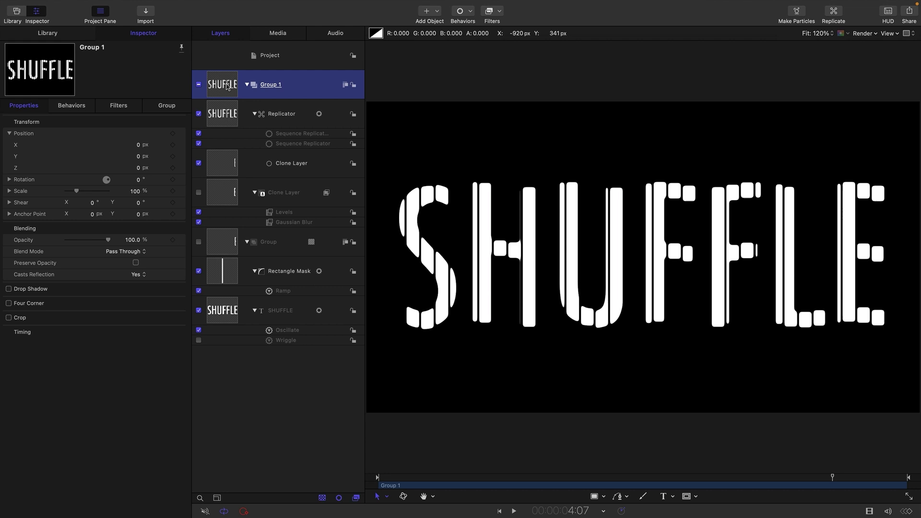
# Step: Add a Neon glow filter to Group 1
pyautogui.click(499, 13)
pyautogui.moveTo(502, 185)
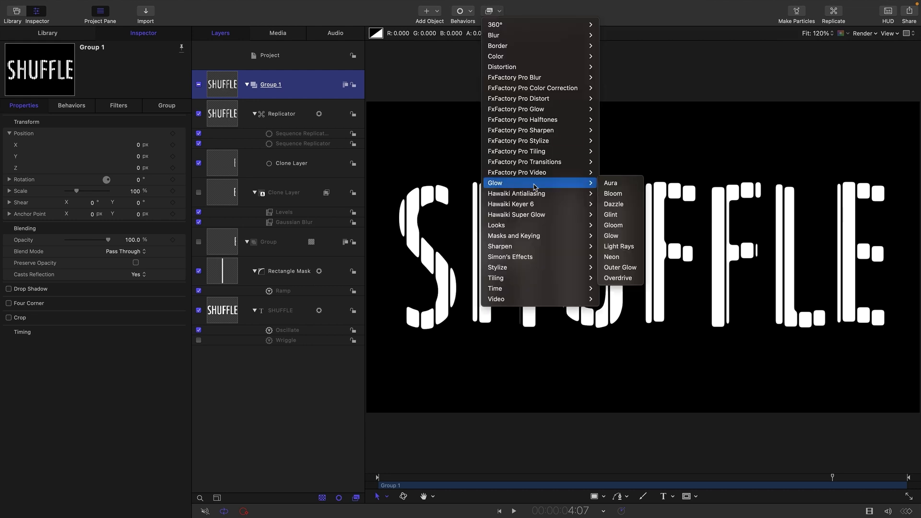
pyautogui.click(613, 257)
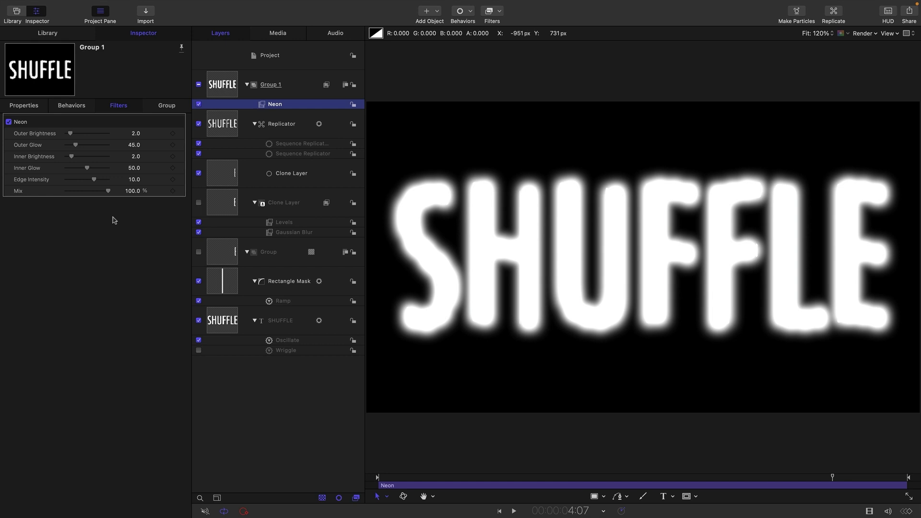
# Step: Set Neon Mix to 10% and Inner Glow to 200, then switch the filter off
pyautogui.doubleClick(134, 191)
pyautogui.write('10')
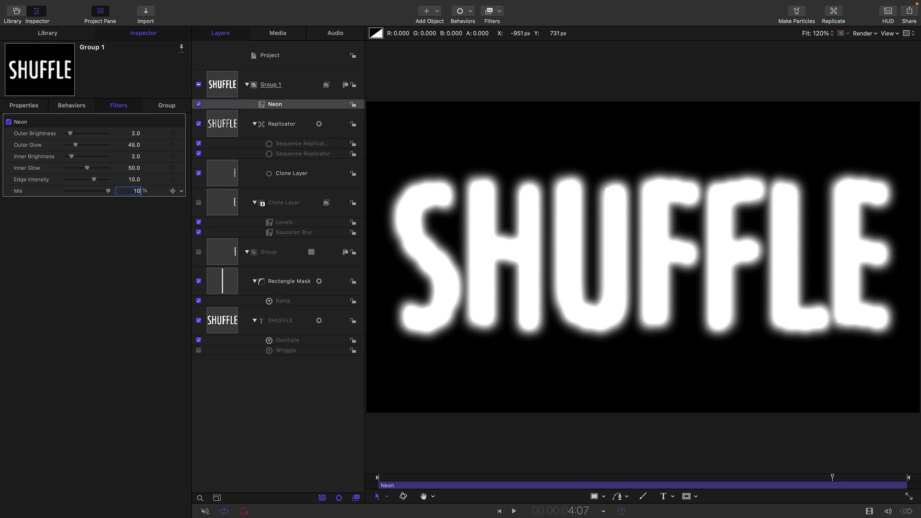
pyautogui.press('Return')
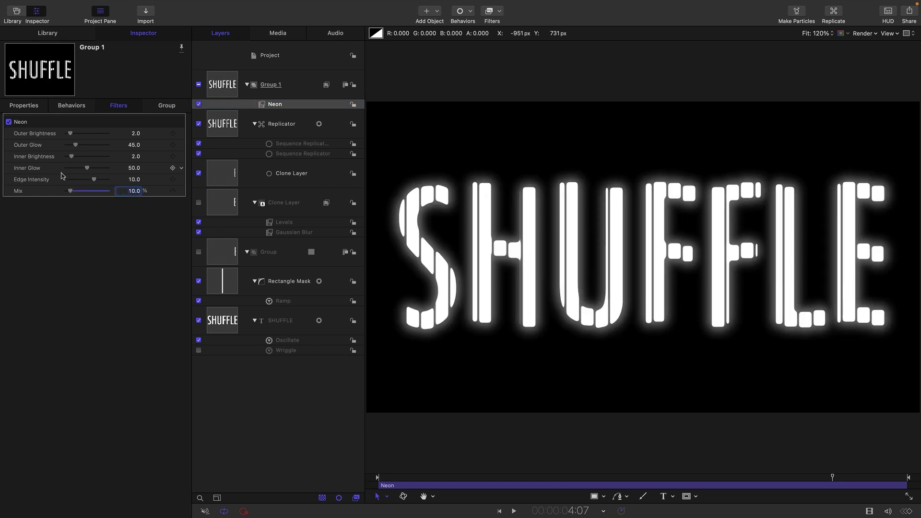
pyautogui.doubleClick(134, 170)
pyautogui.write('2')
pyautogui.press('Return')
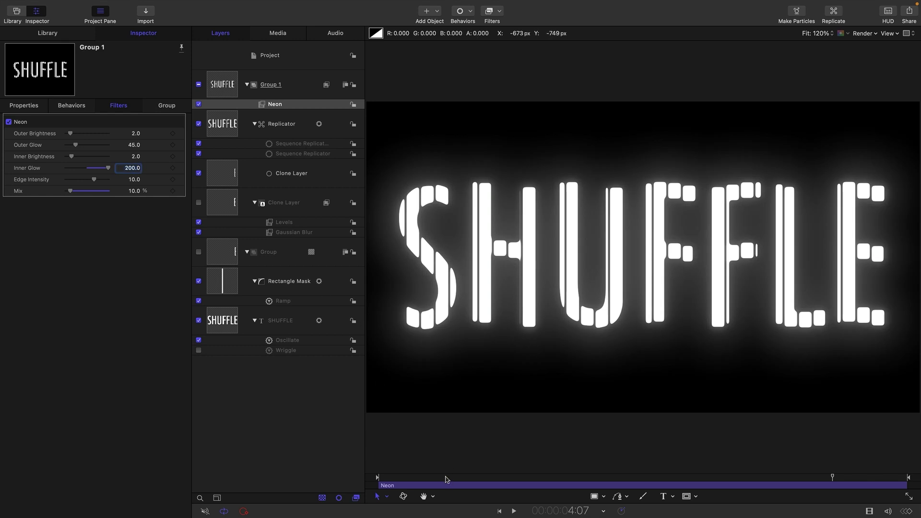
pyautogui.moveTo(832, 478); pyautogui.dragTo(853, 517)
pyautogui.click(199, 105)
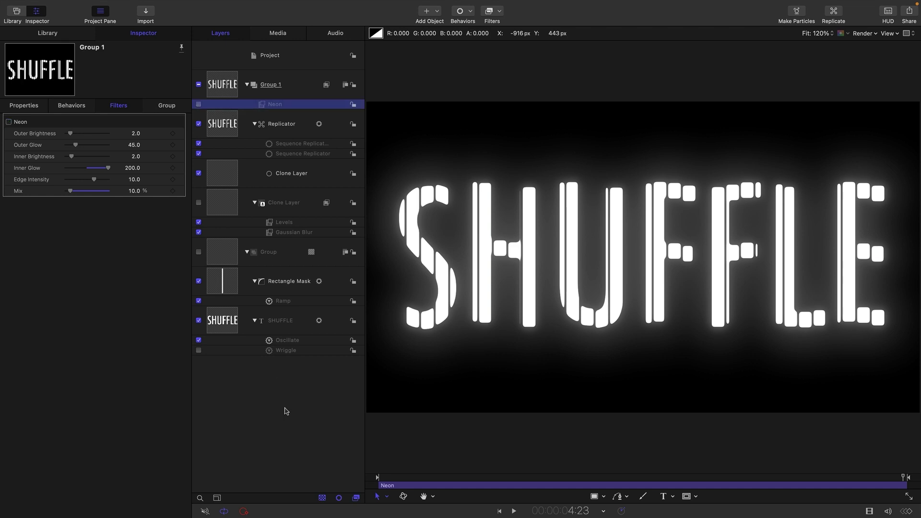
# Step: Import HighKey.jpg into the selected group
pyautogui.click(225, 256)
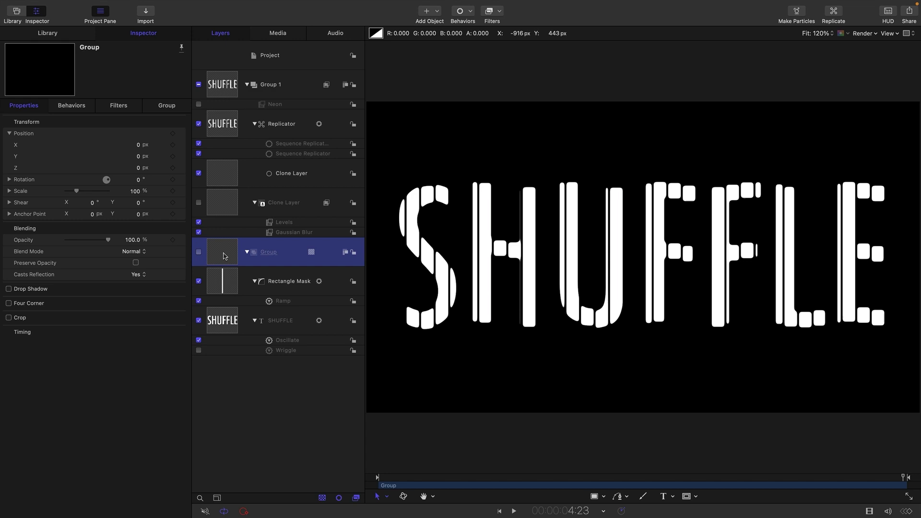
pyautogui.click(147, 13)
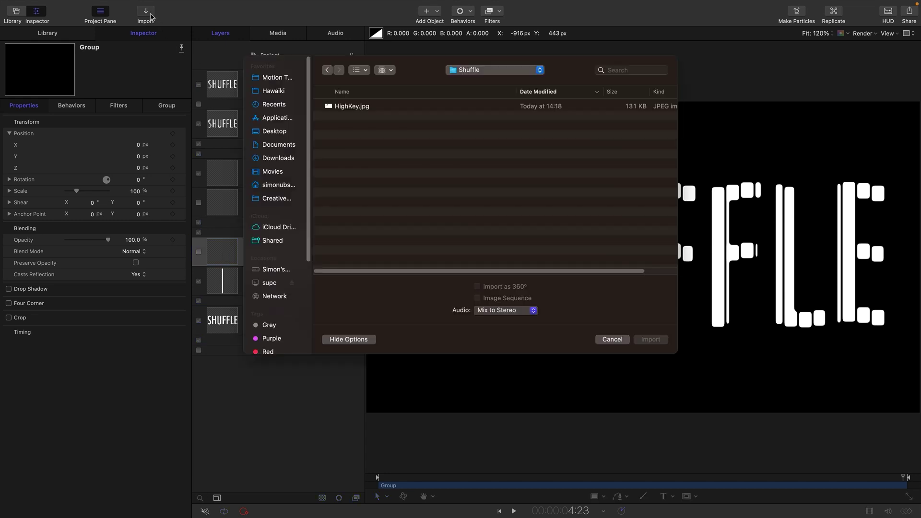
pyautogui.click(344, 107)
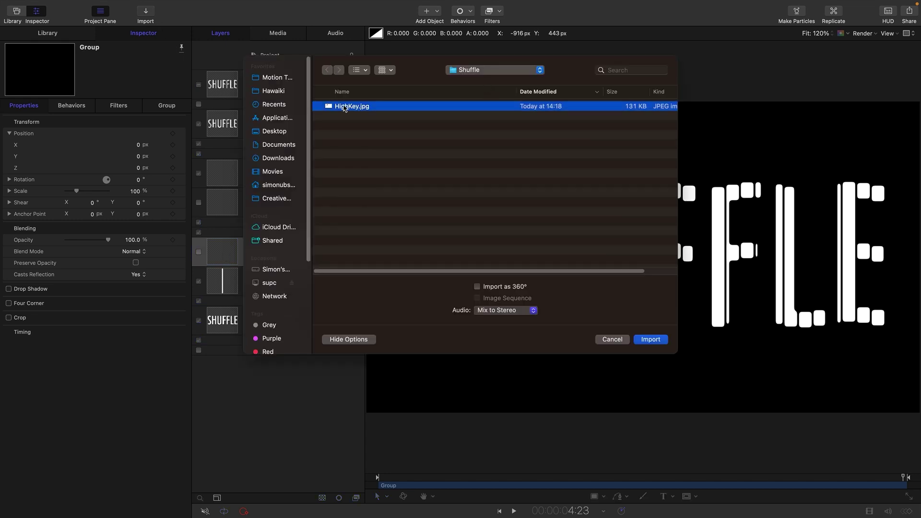
pyautogui.click(652, 341)
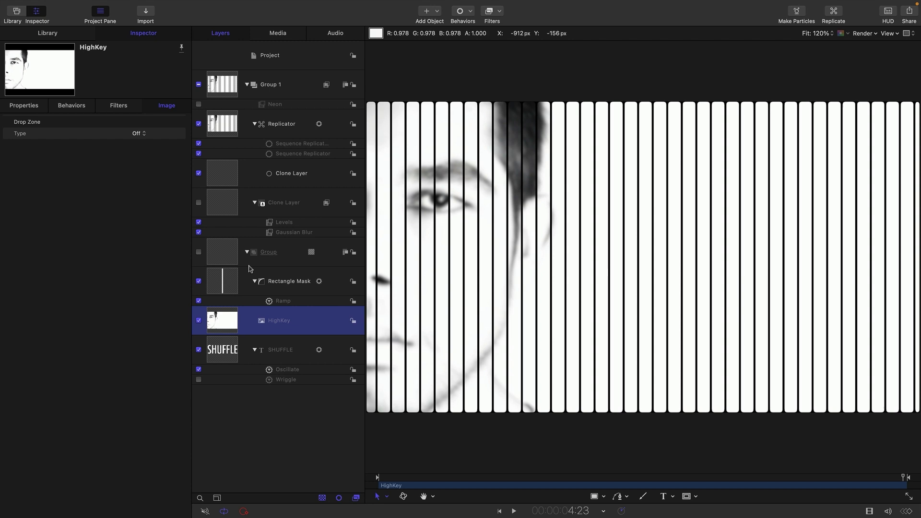
# Step: Disable the clone's Levels and Gaussian Blur filters and play back the sharp portrait strips
pyautogui.click(284, 223)
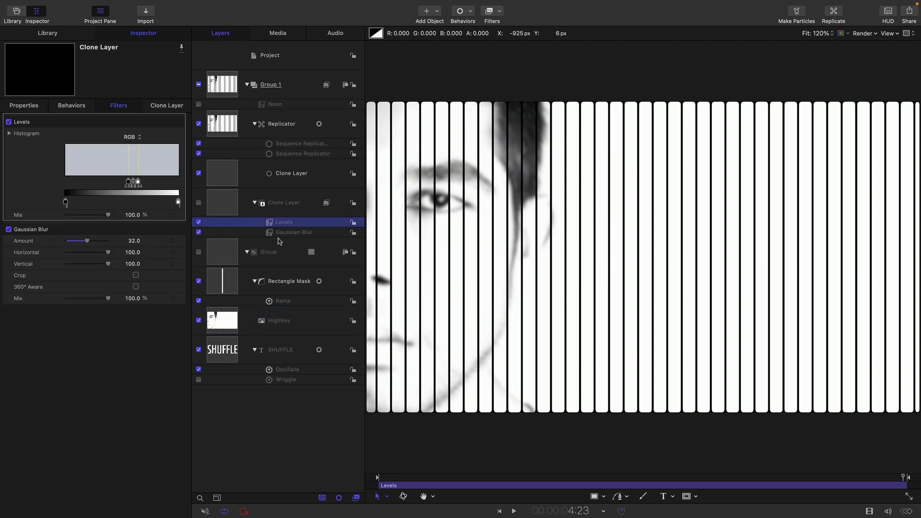
pyautogui.click(198, 232)
pyautogui.click(198, 223)
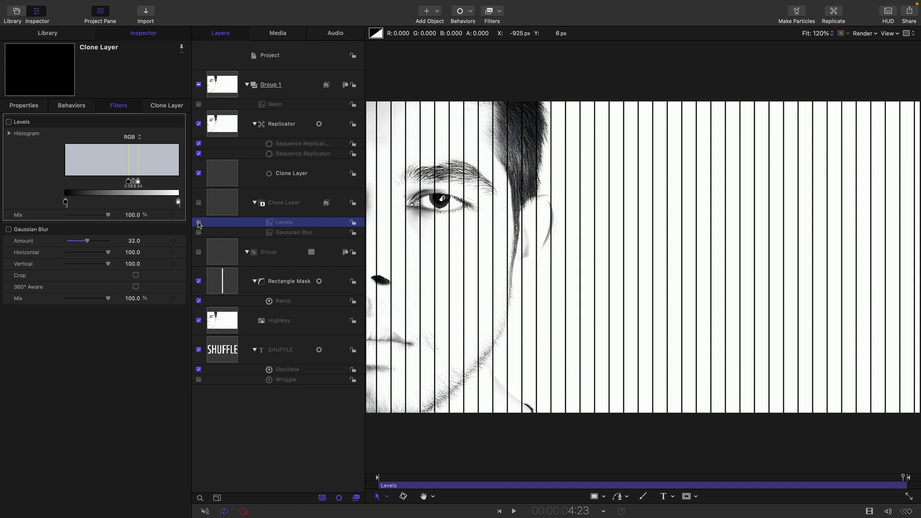
pyautogui.click(222, 357)
pyautogui.click(500, 510)
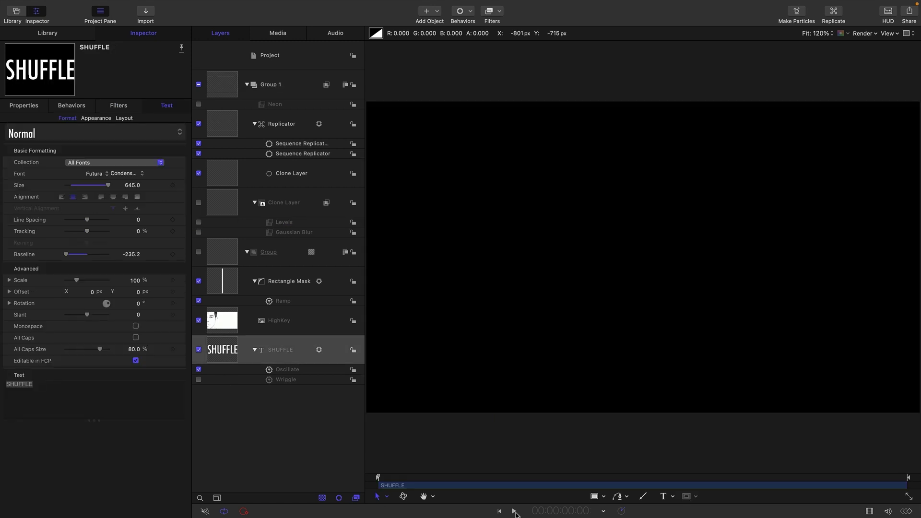
pyautogui.click(514, 511)
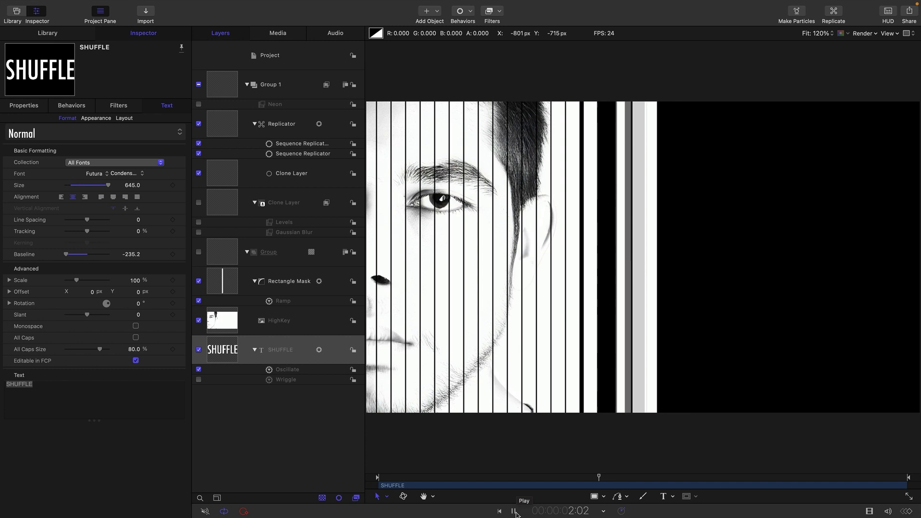
pyautogui.click(515, 511)
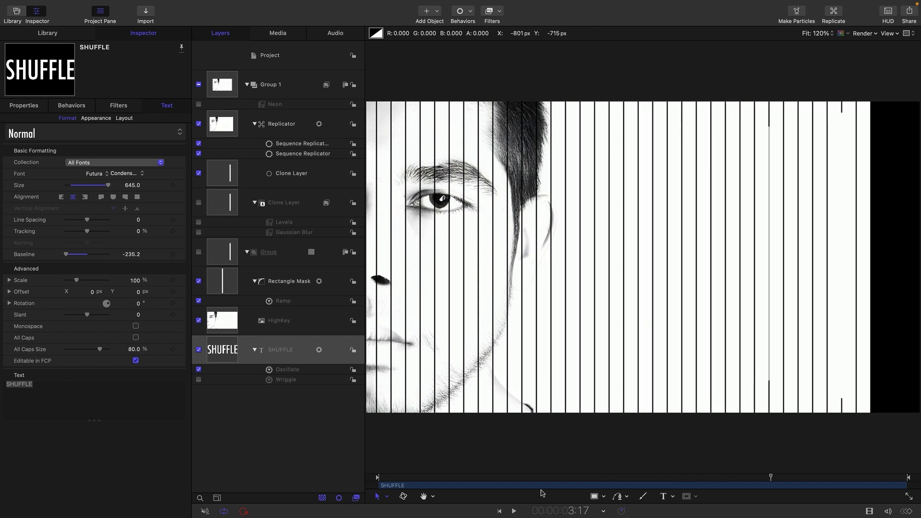
pyautogui.moveTo(514, 483); pyautogui.dragTo(490, 476)
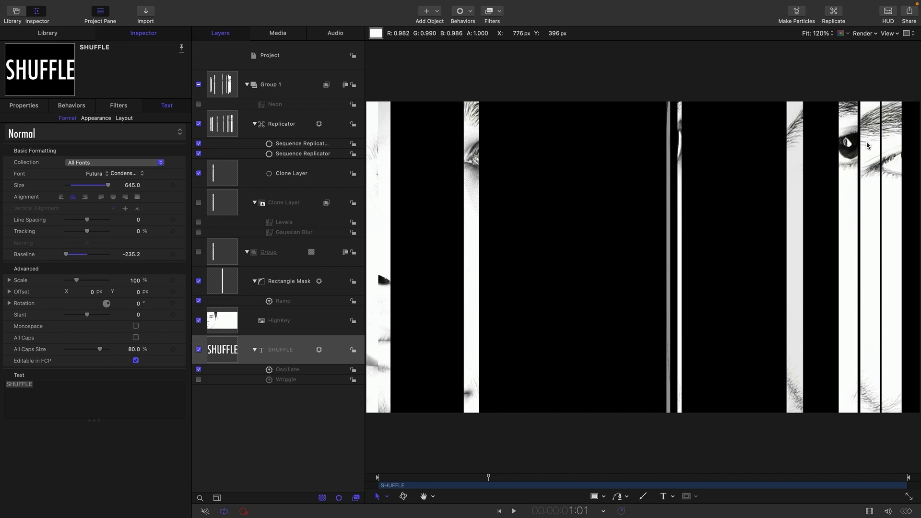
pyautogui.click(471, 478)
pyautogui.moveTo(472, 478); pyautogui.dragTo(687, 479)
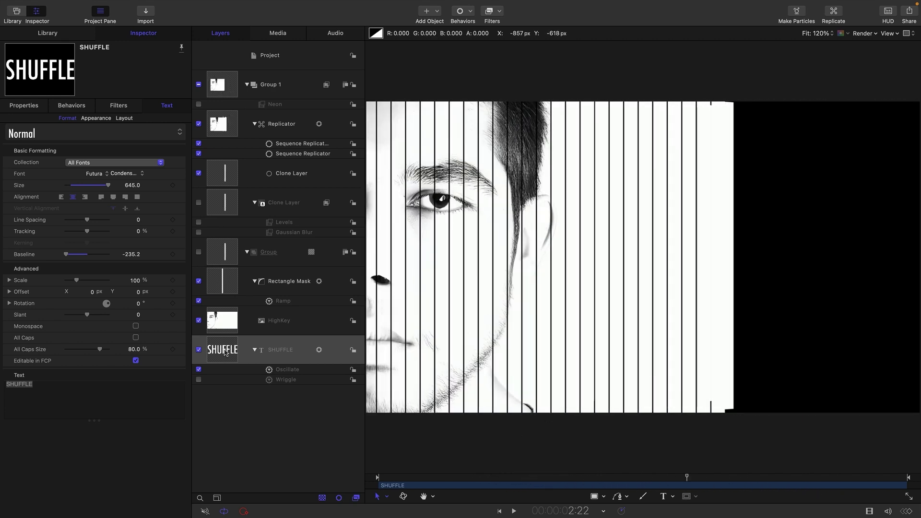
# Step: Move SHUFFLE above HighKey and set its blend mode to Subtract
pyautogui.moveTo(222, 353); pyautogui.dragTo(219, 309)
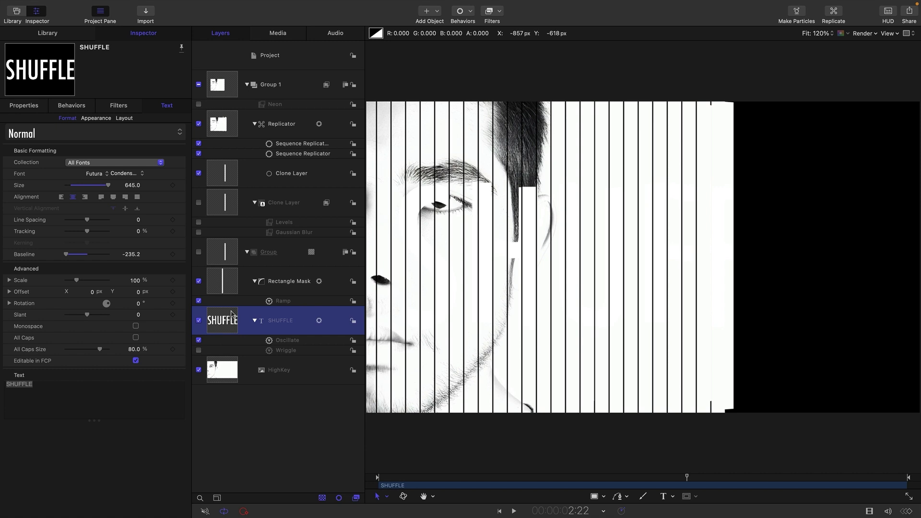
pyautogui.click(31, 108)
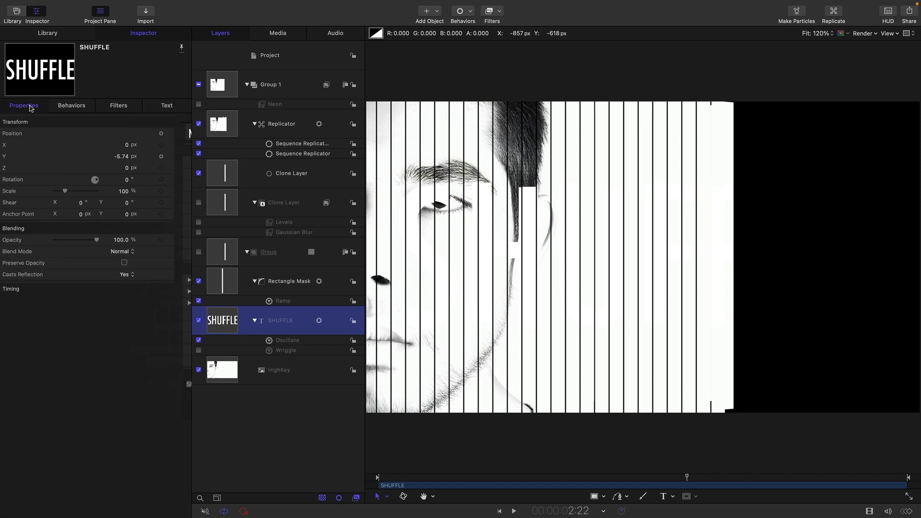
pyautogui.click(132, 254)
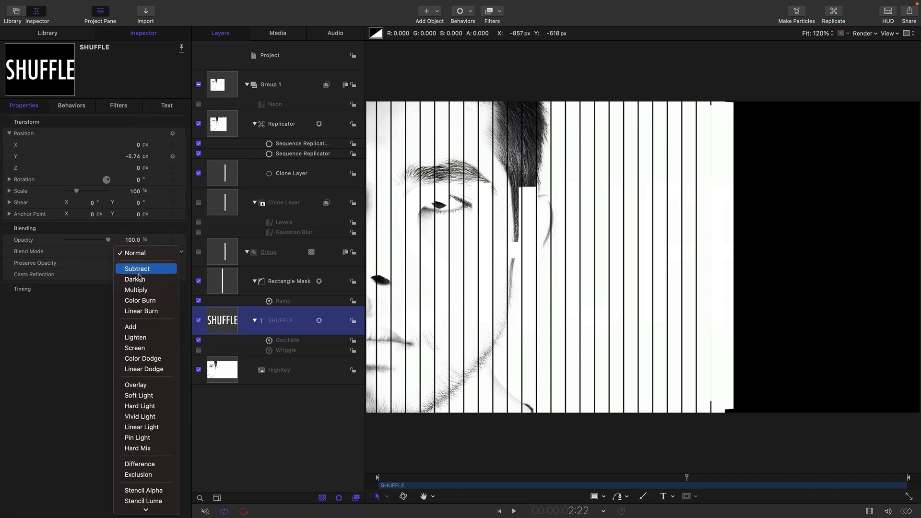
pyautogui.click(132, 266)
pyautogui.click(903, 478)
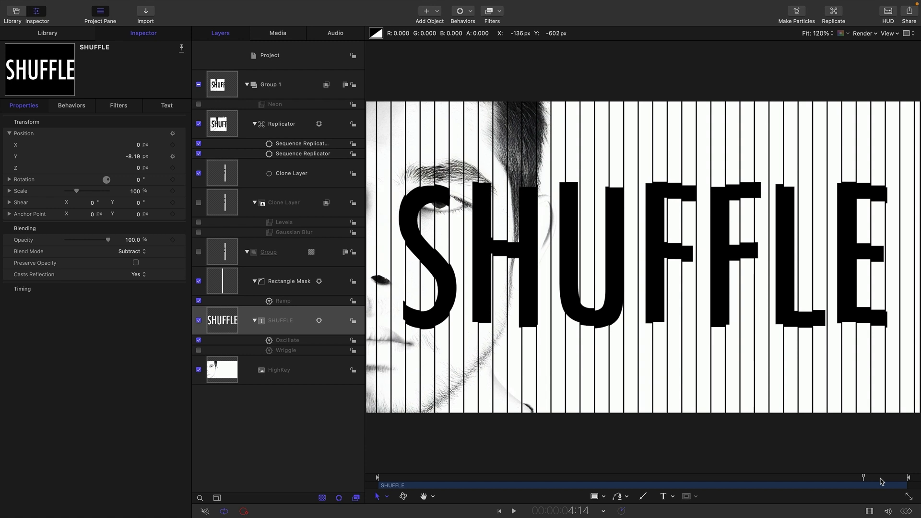
# Step: Shrink the SHUFFLE text size to 572.8 and play the animation from the start
pyautogui.click(166, 106)
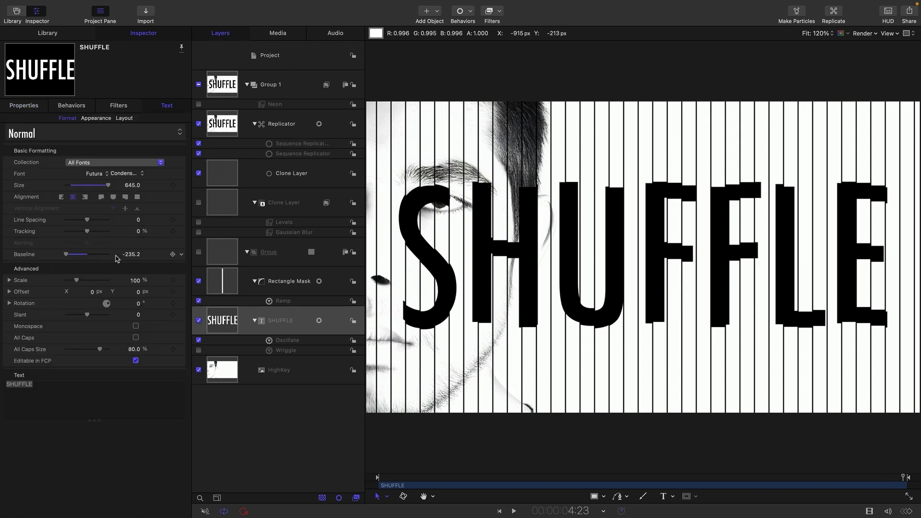
pyautogui.moveTo(132, 185); pyautogui.dragTo(130, 187)
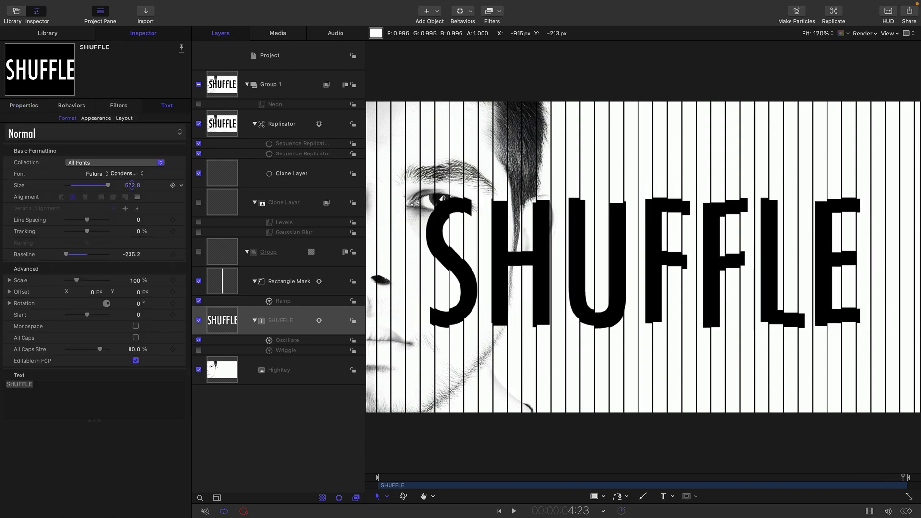
pyautogui.click(26, 106)
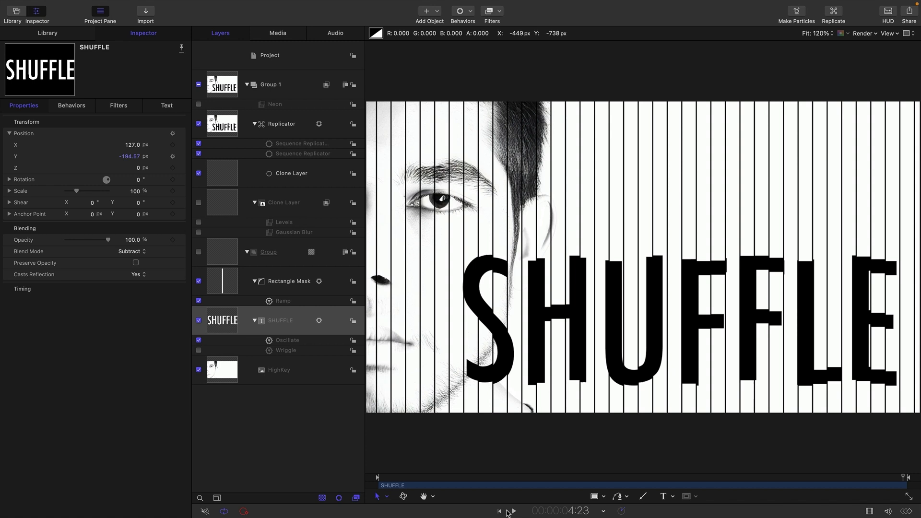
pyautogui.click(503, 512)
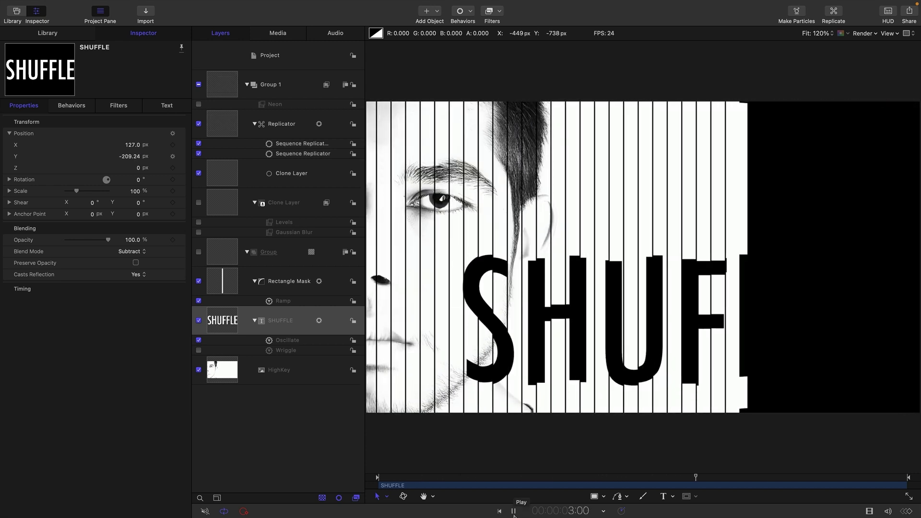
pyautogui.press('space')
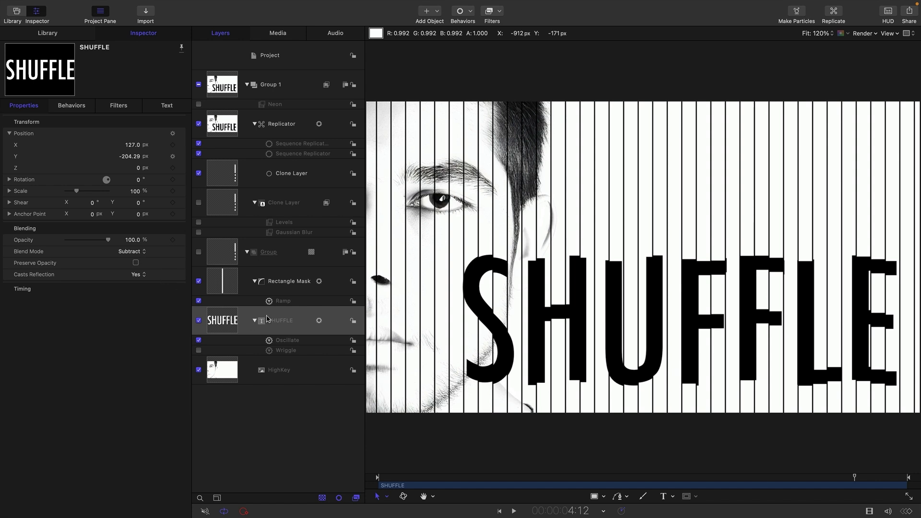
# Step: Raise the mask Ramp behavior's Curvature to 34.54% and preview the uneven strips
pyautogui.click(283, 302)
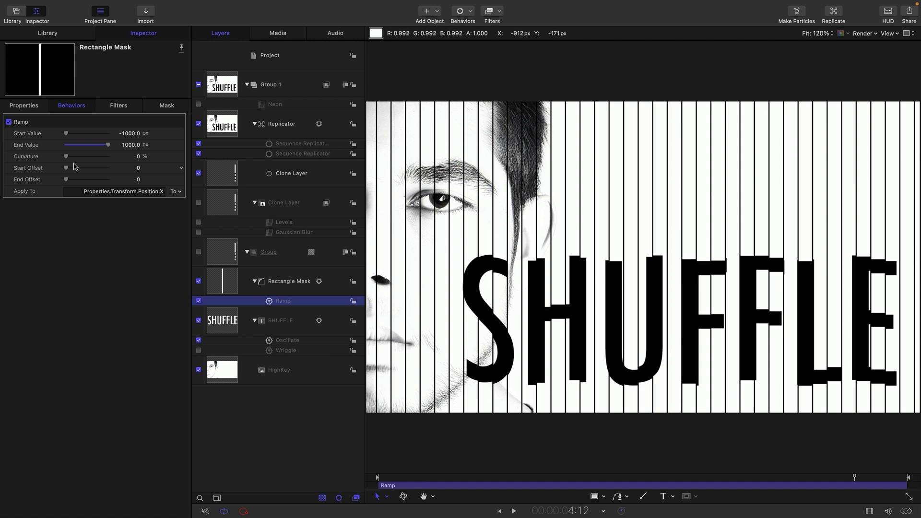
pyautogui.moveTo(66, 156); pyautogui.dragTo(80, 164)
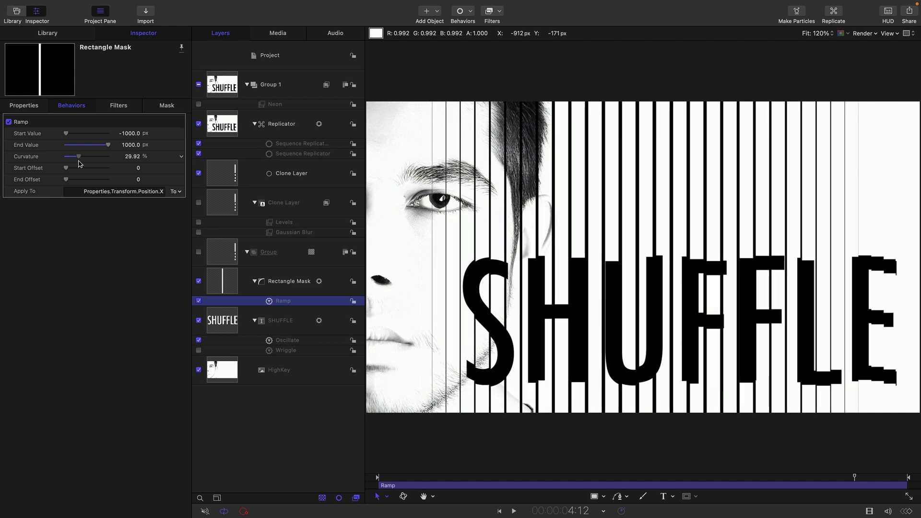
pyautogui.moveTo(79, 164); pyautogui.dragTo(82, 164)
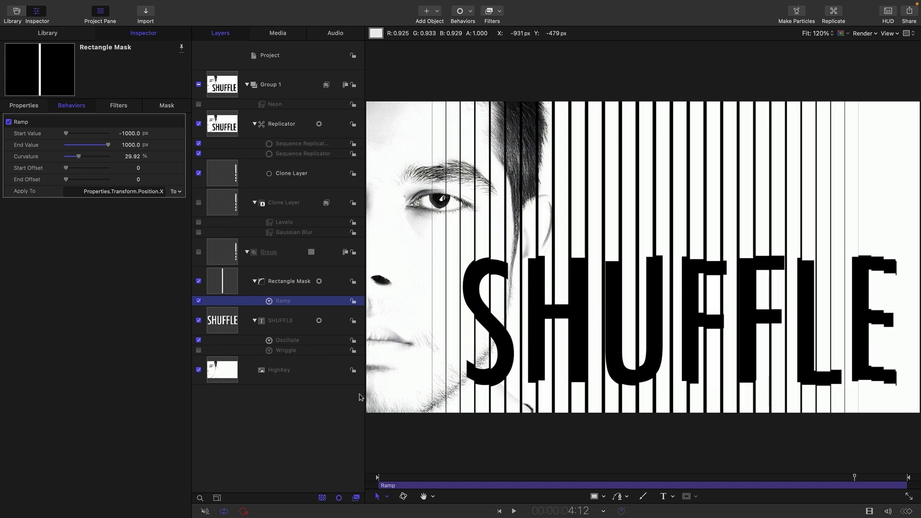
pyautogui.click(513, 512)
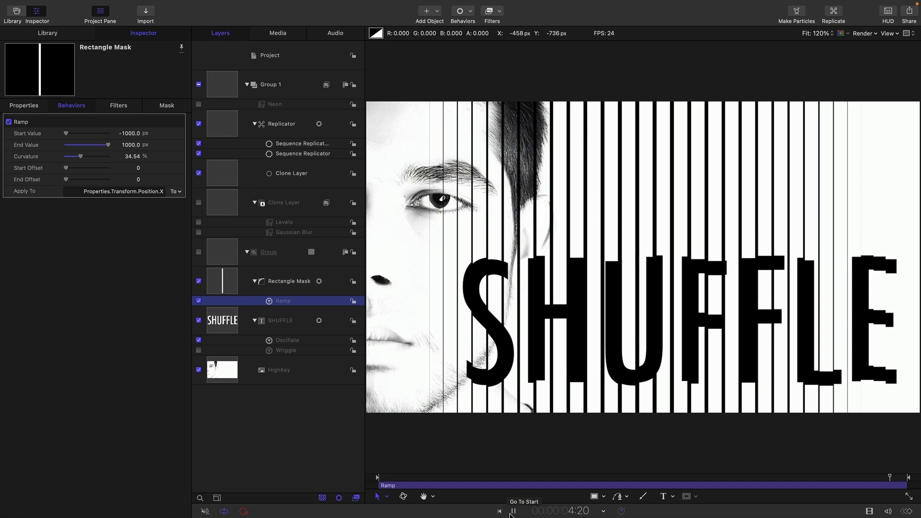